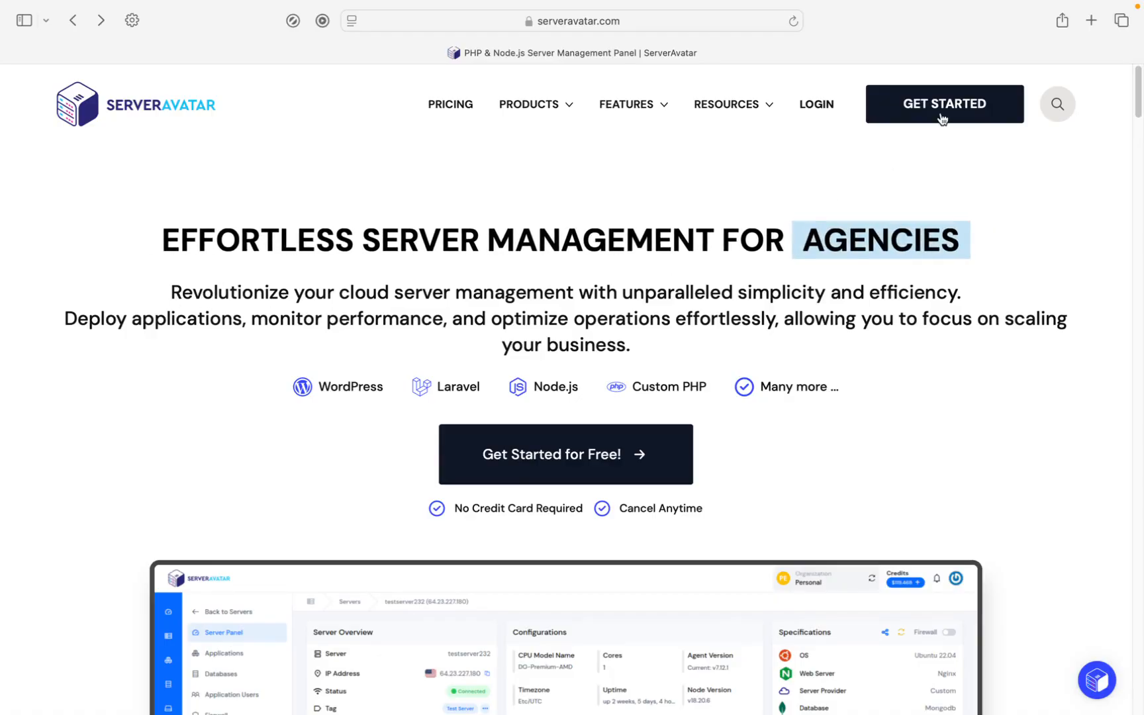
Step: Go to the ServerAvatar login and start connecting a new server from the dashboard
{"action": "mouse_move", "coordinate": [775, 108]}
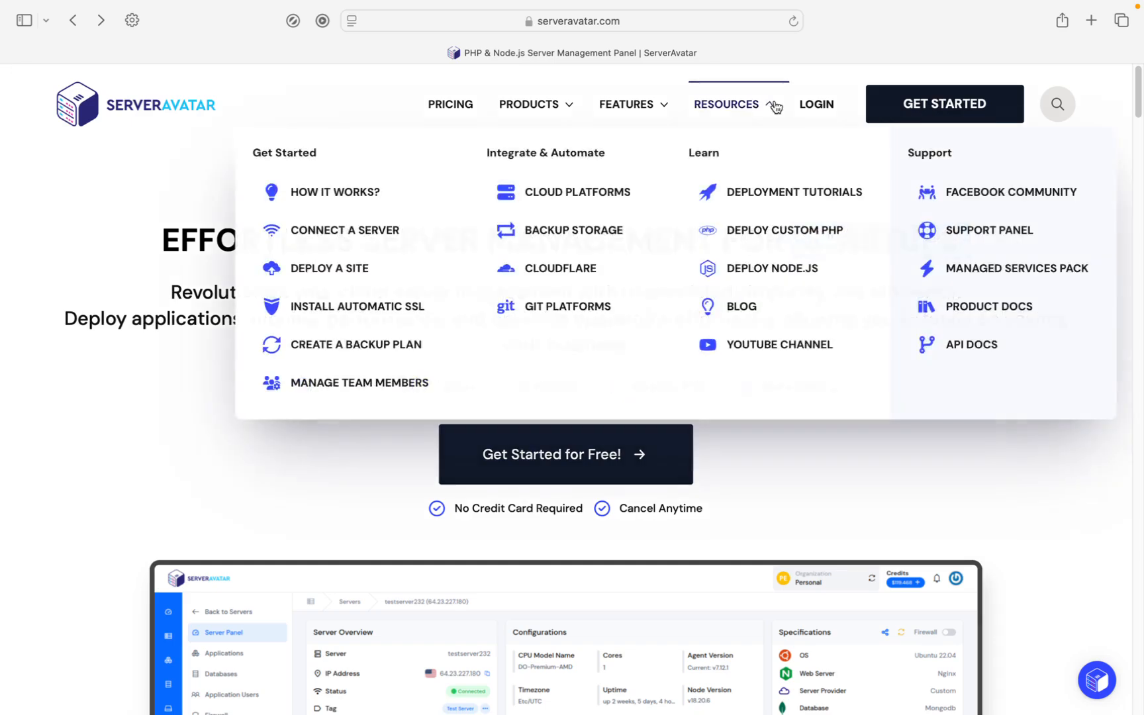
{"action": "left_click", "coordinate": [819, 106]}
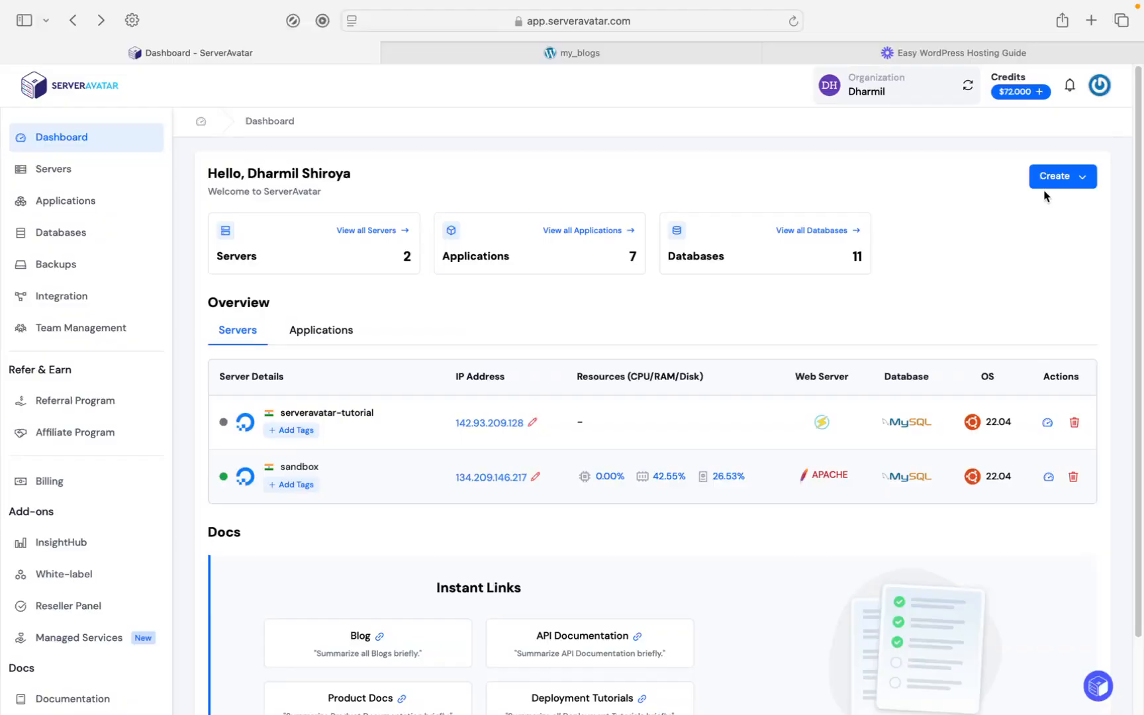
{"action": "left_click", "coordinate": [1056, 179]}
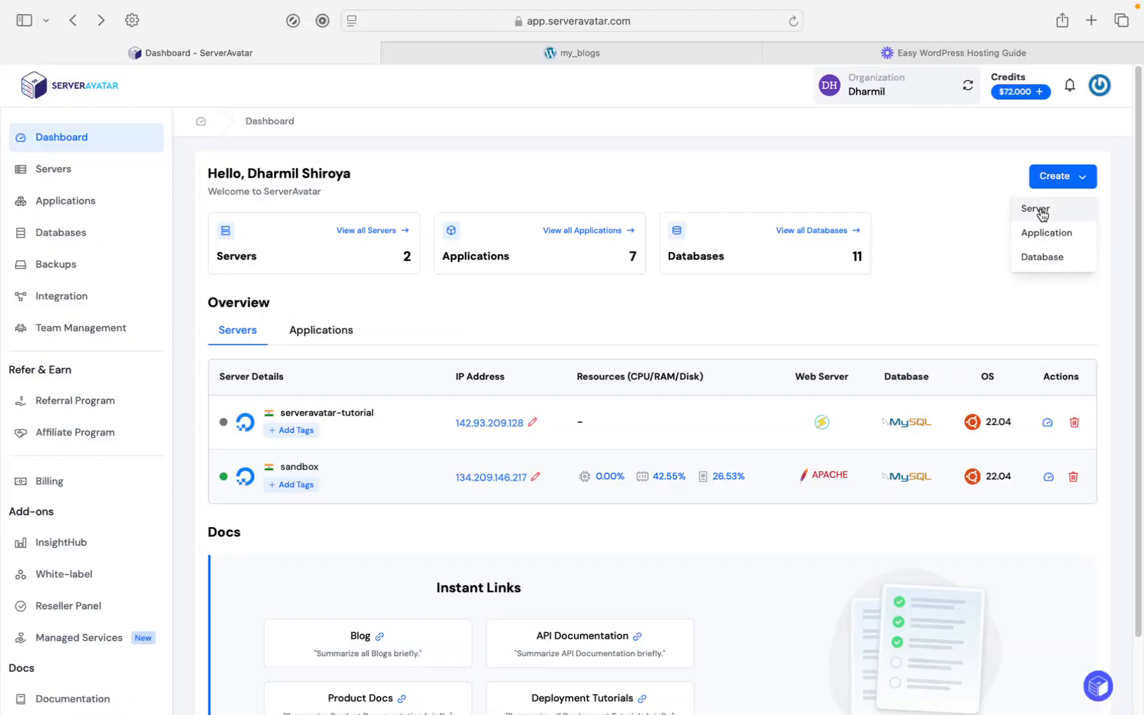
{"action": "left_click", "coordinate": [1036, 209]}
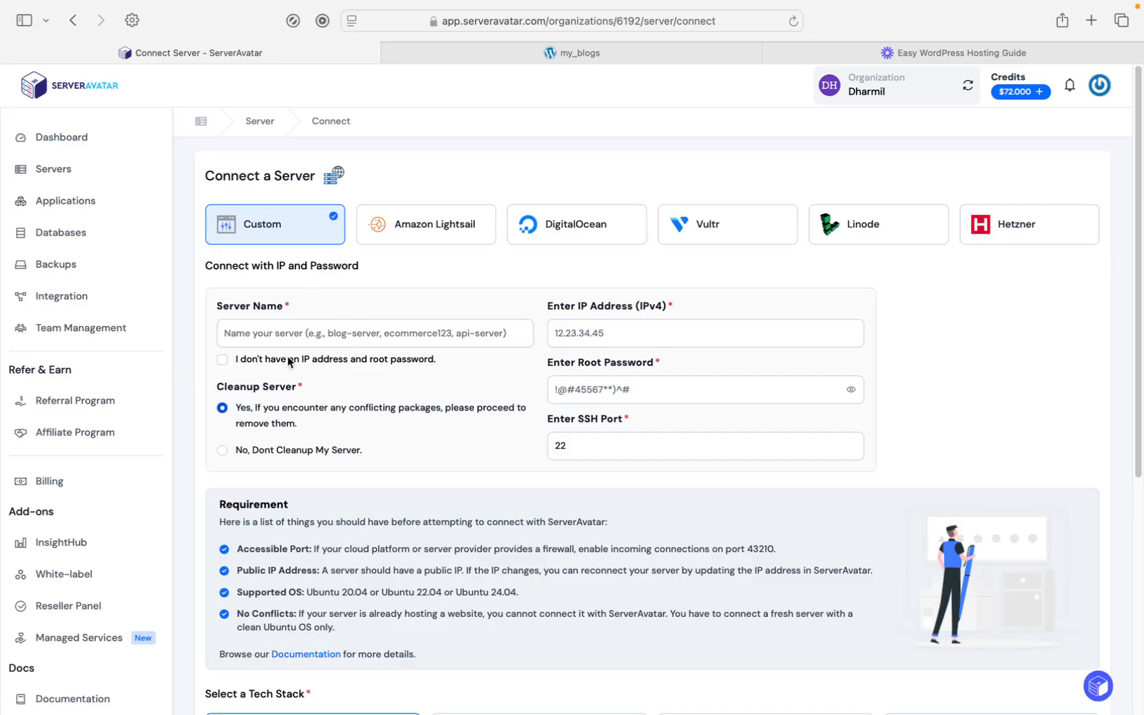
Step: Mark the server as having no IP address and root password, and name it serveravatar-tutorial
{"action": "left_click", "coordinate": [223, 360]}
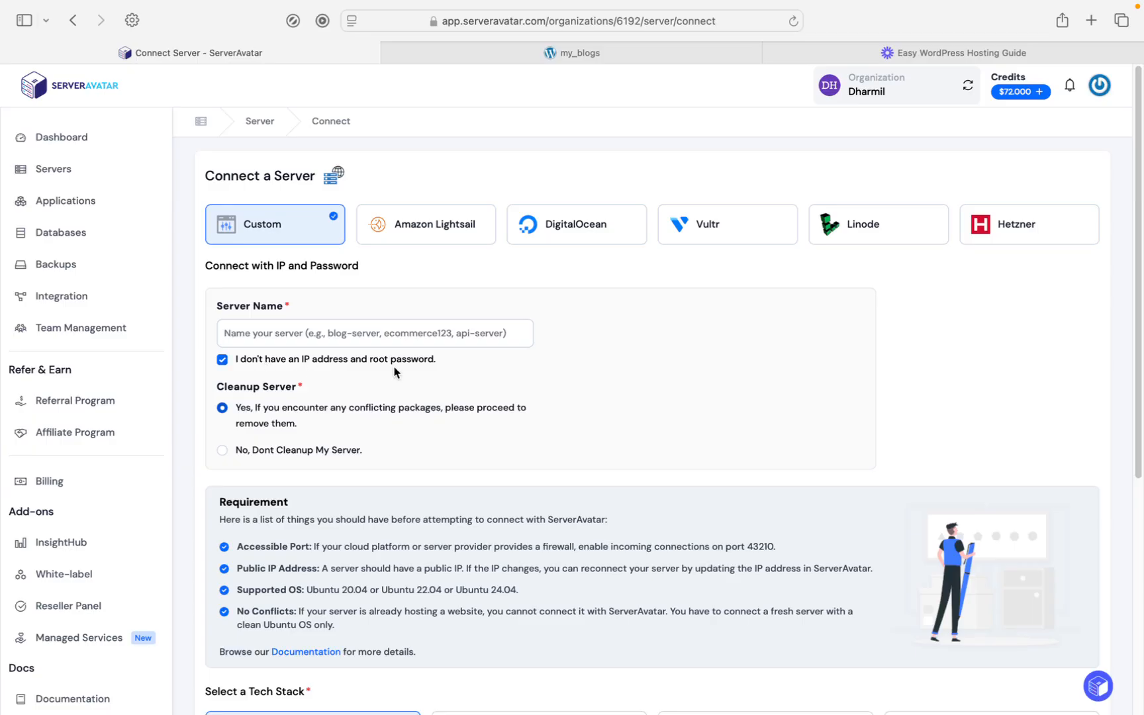
{"action": "left_click", "coordinate": [298, 329]}
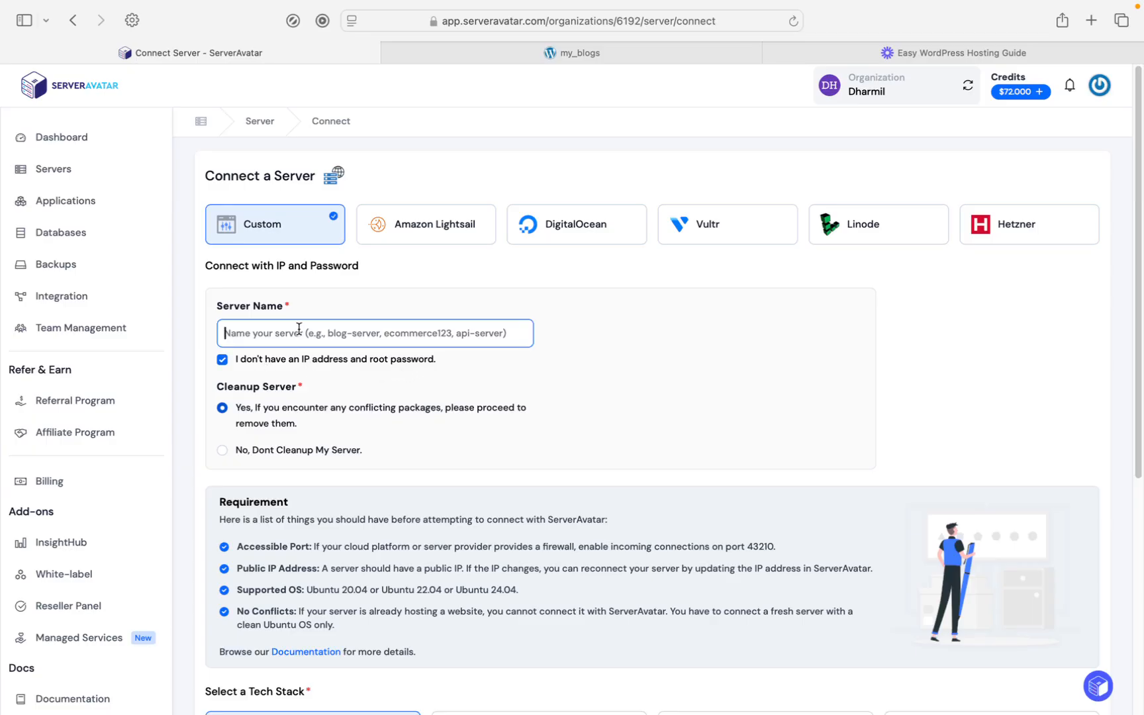
{"action": "type", "text": "serveravatar-tutorial"}
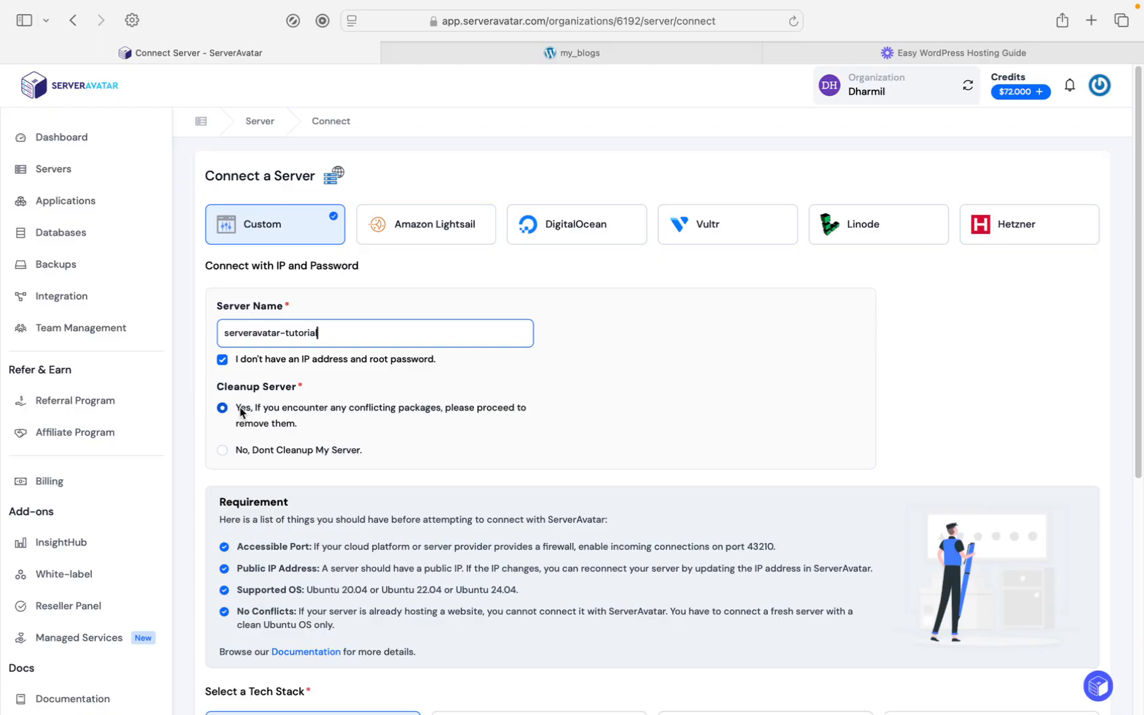
{"action": "left_click", "coordinate": [234, 448]}
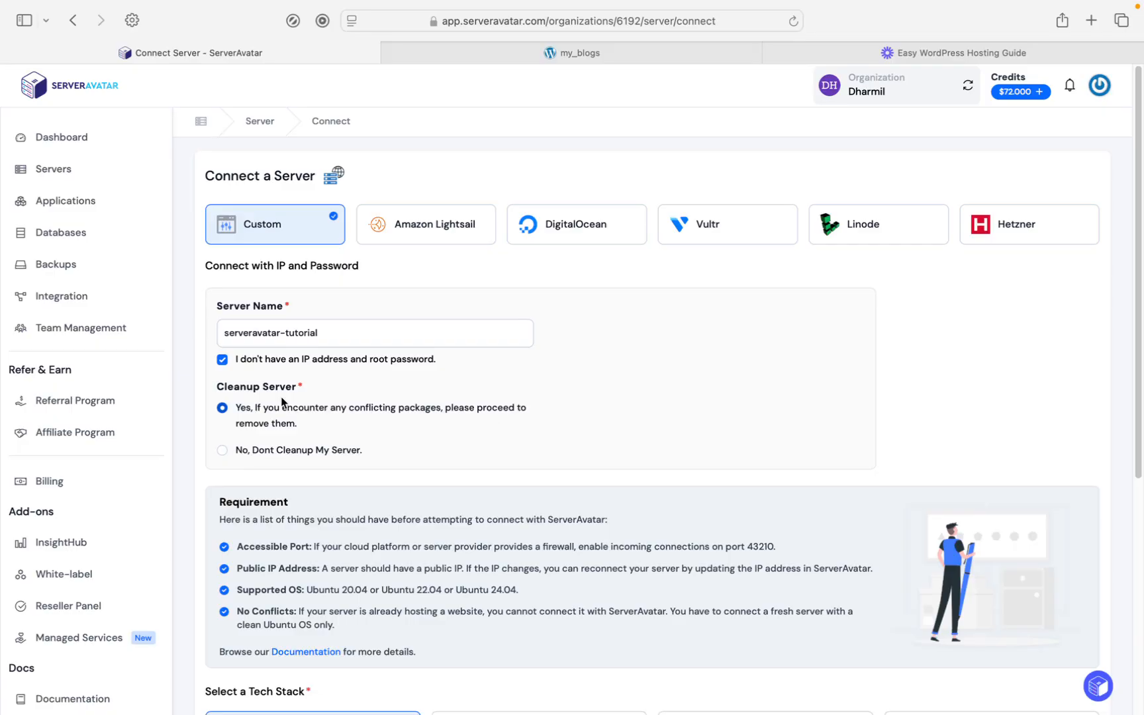
Step: Review the connection requirements and choose the OLS tech stack for the server
{"action": "scroll", "coordinate": [279, 395], "scroll_direction": "down", "scroll_amount": 1}
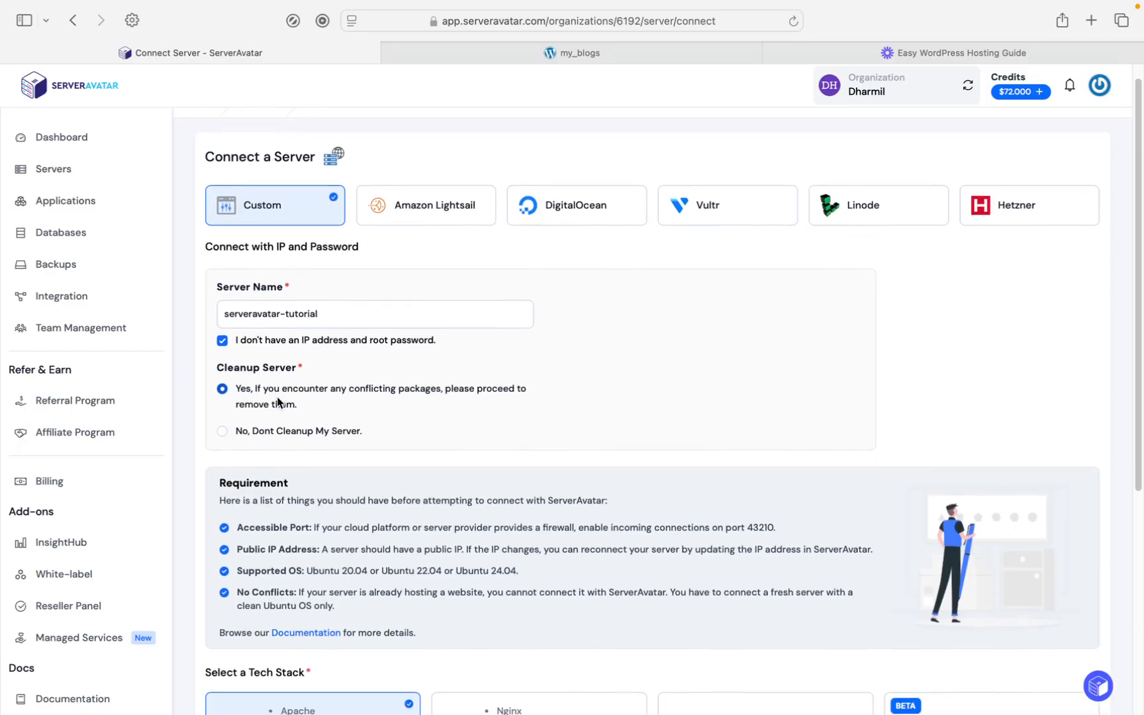
{"action": "scroll", "coordinate": [276, 401], "scroll_direction": "down", "scroll_amount": 2}
{"action": "scroll", "coordinate": [274, 399], "scroll_direction": "down", "scroll_amount": 2}
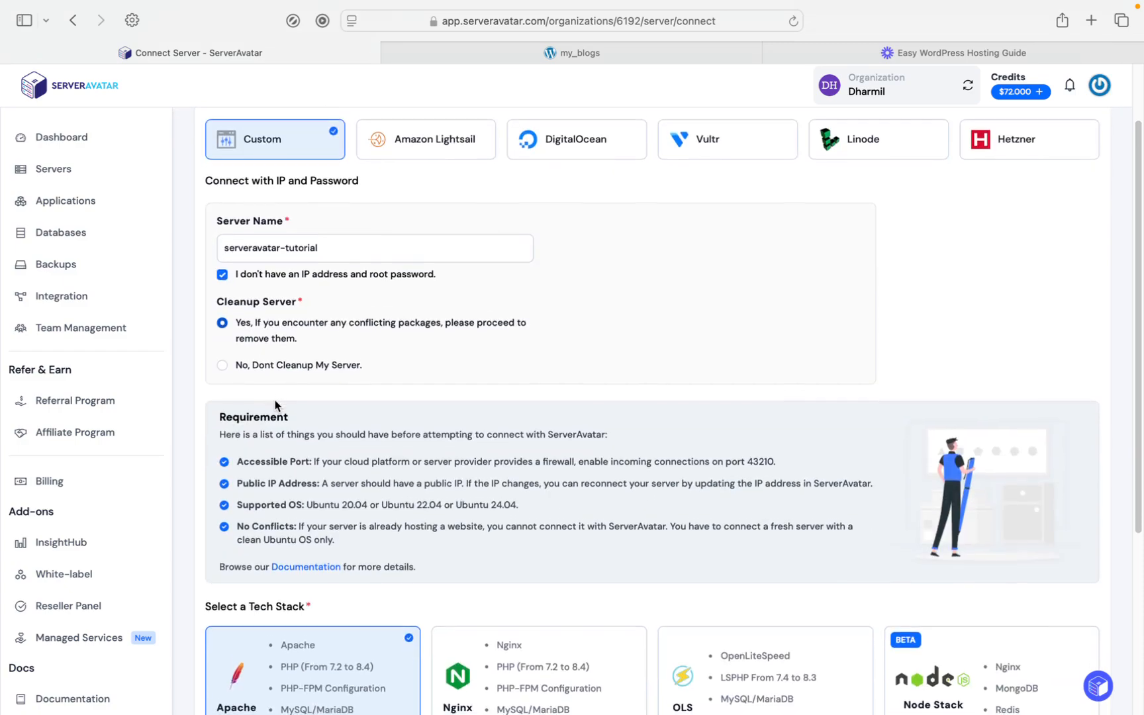
{"action": "scroll", "coordinate": [274, 401], "scroll_direction": "down", "scroll_amount": 1}
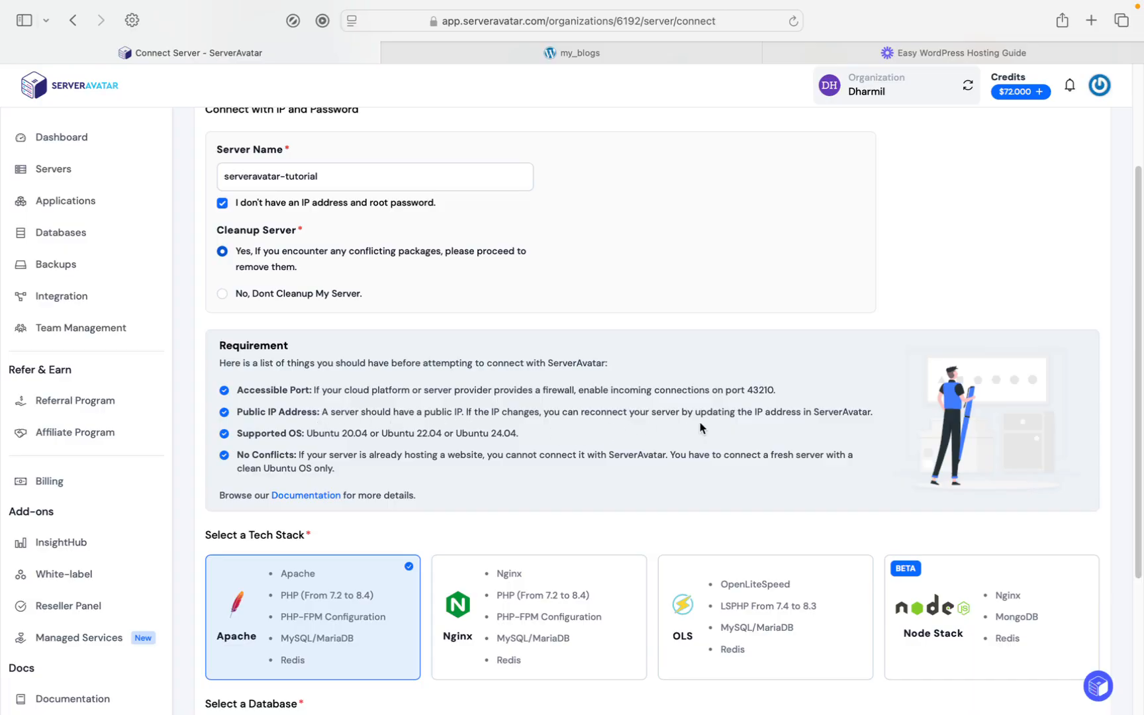
{"action": "scroll", "coordinate": [553, 424], "scroll_direction": "down", "scroll_amount": 1}
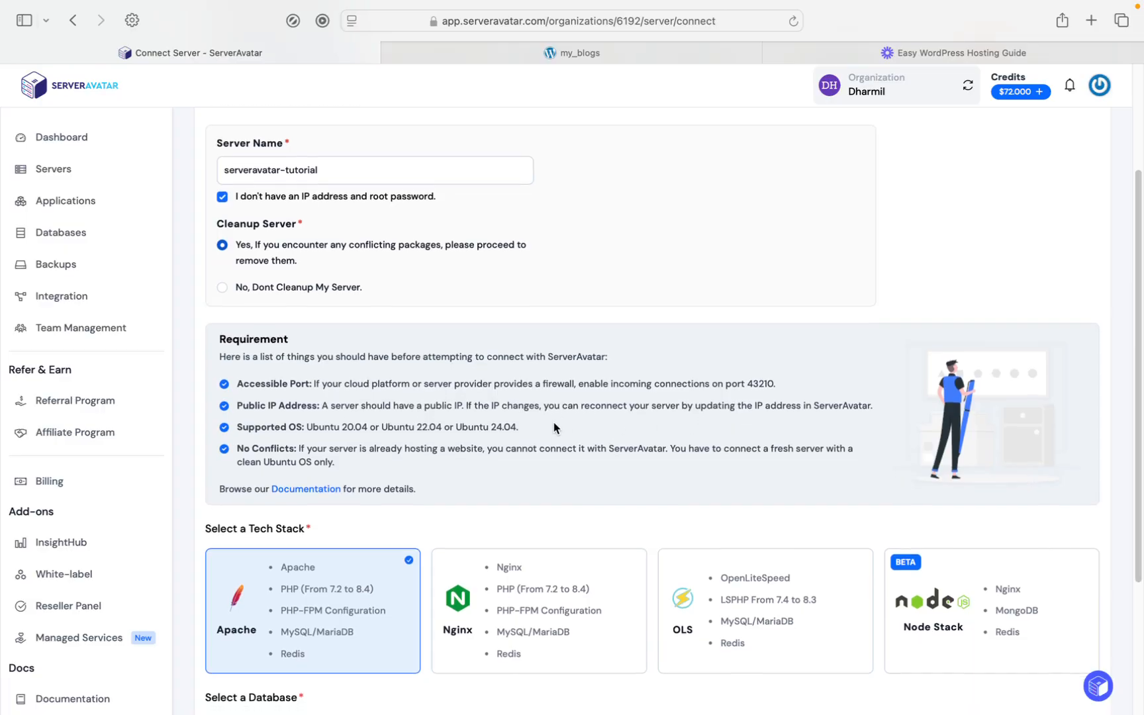
{"action": "scroll", "coordinate": [553, 427], "scroll_direction": "down", "scroll_amount": 2}
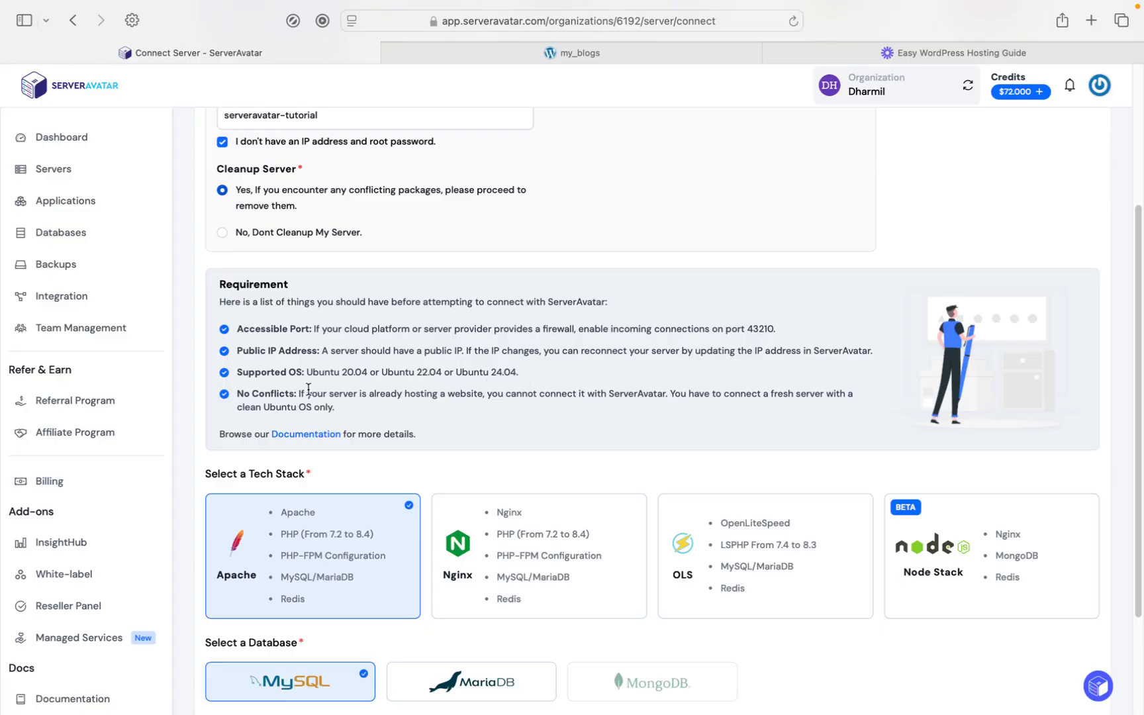
{"action": "scroll", "coordinate": [278, 396], "scroll_direction": "down", "scroll_amount": 5}
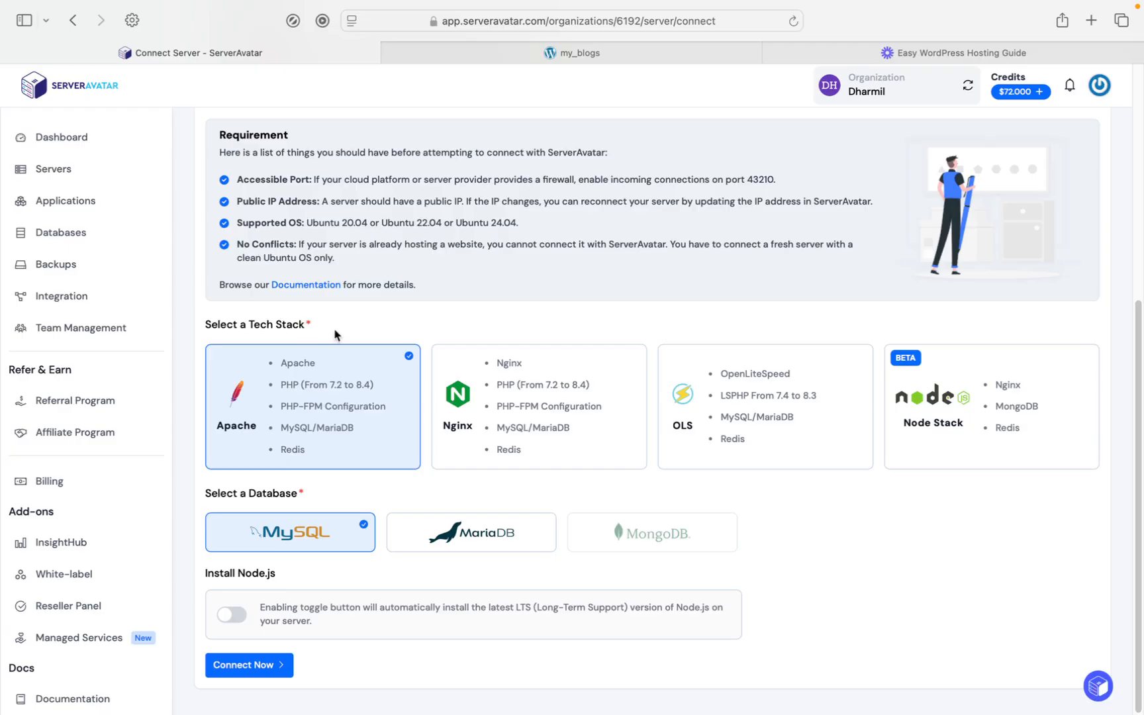
{"action": "left_click", "coordinate": [733, 397]}
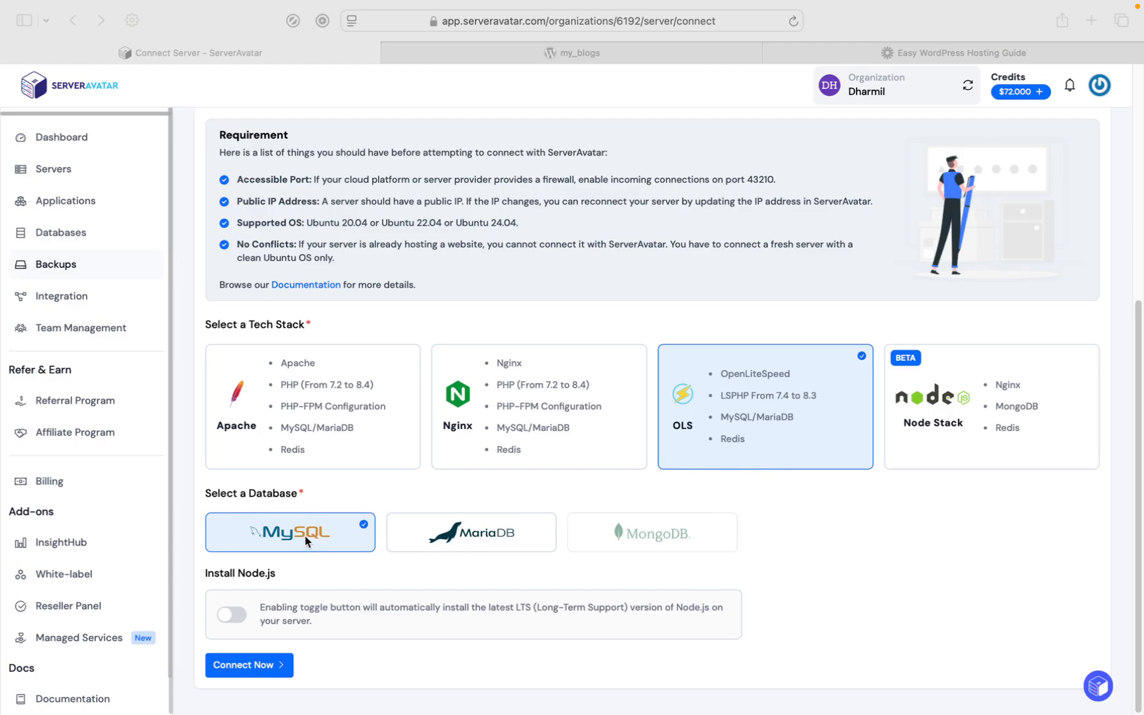
Step: Submit the server connection with Node.js installation off and copy the generated install command
{"action": "left_click", "coordinate": [232, 621]}
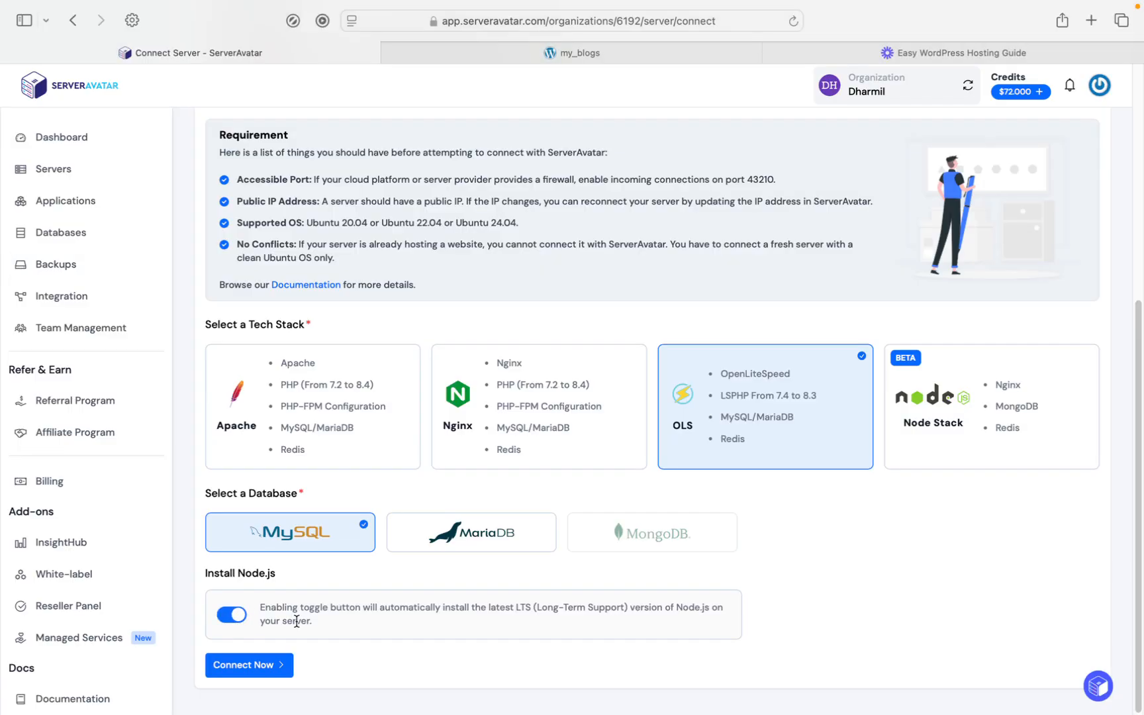
{"action": "left_click", "coordinate": [242, 622]}
{"action": "left_click", "coordinate": [276, 667]}
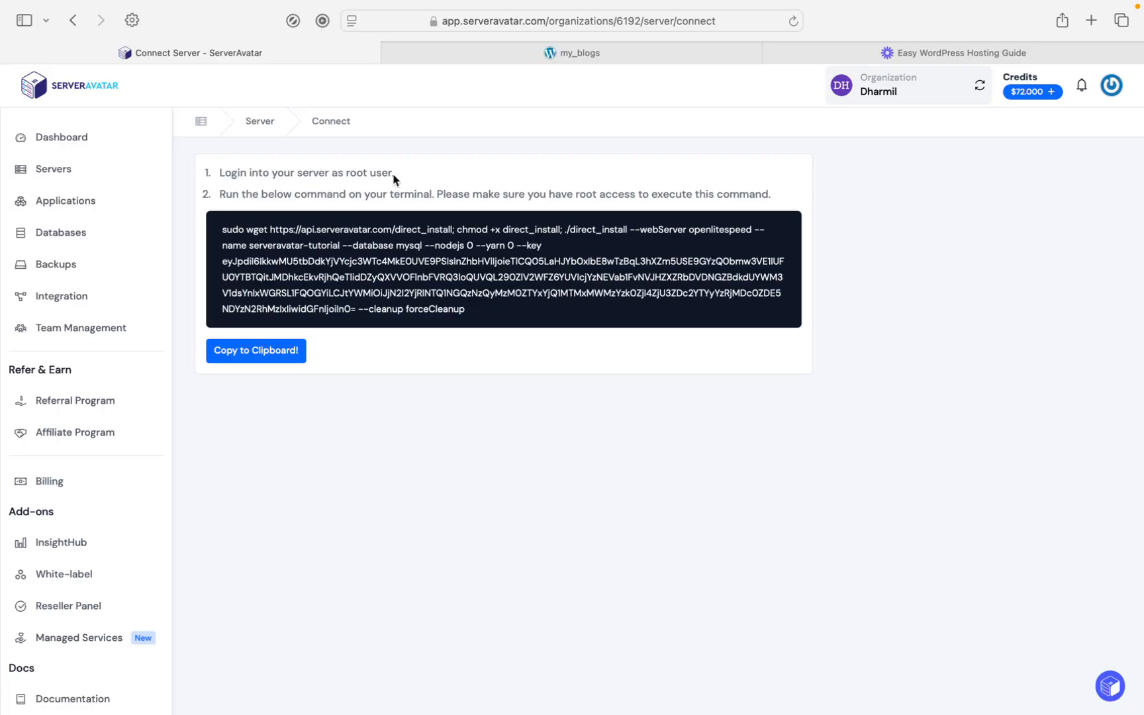
{"action": "left_click", "coordinate": [284, 355]}
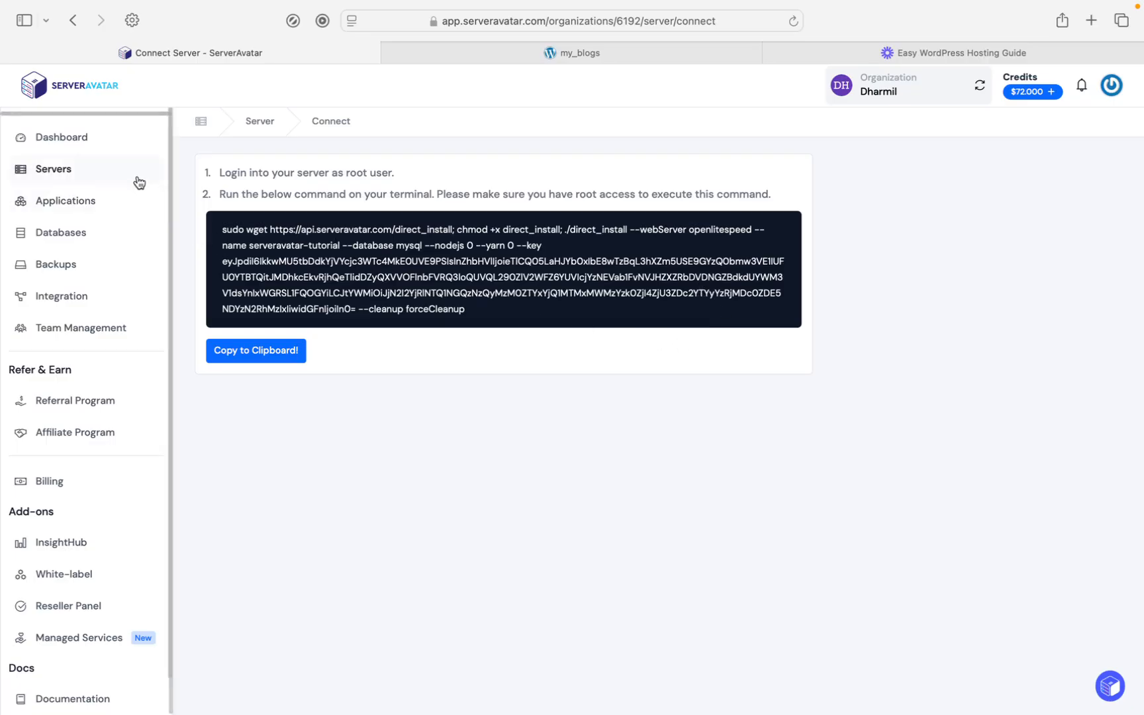
Step: Open the server panel of serveravatar-tutorial from the servers list
{"action": "key", "text": "super+Tab"}
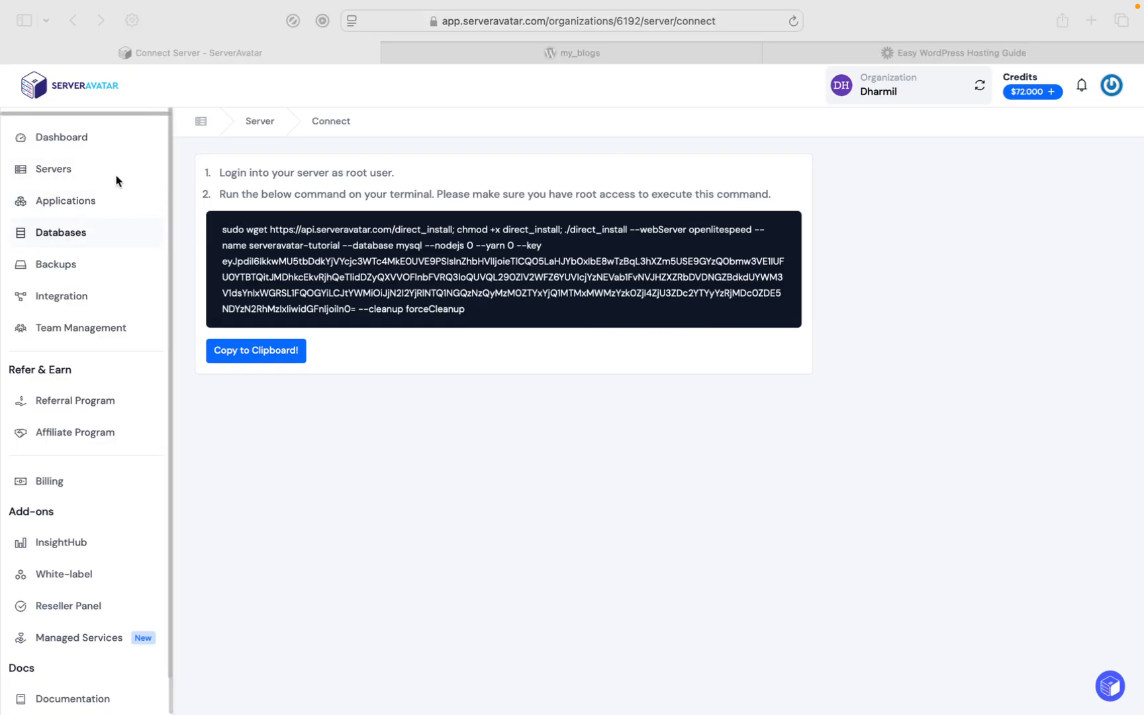
{"action": "left_click", "coordinate": [70, 171]}
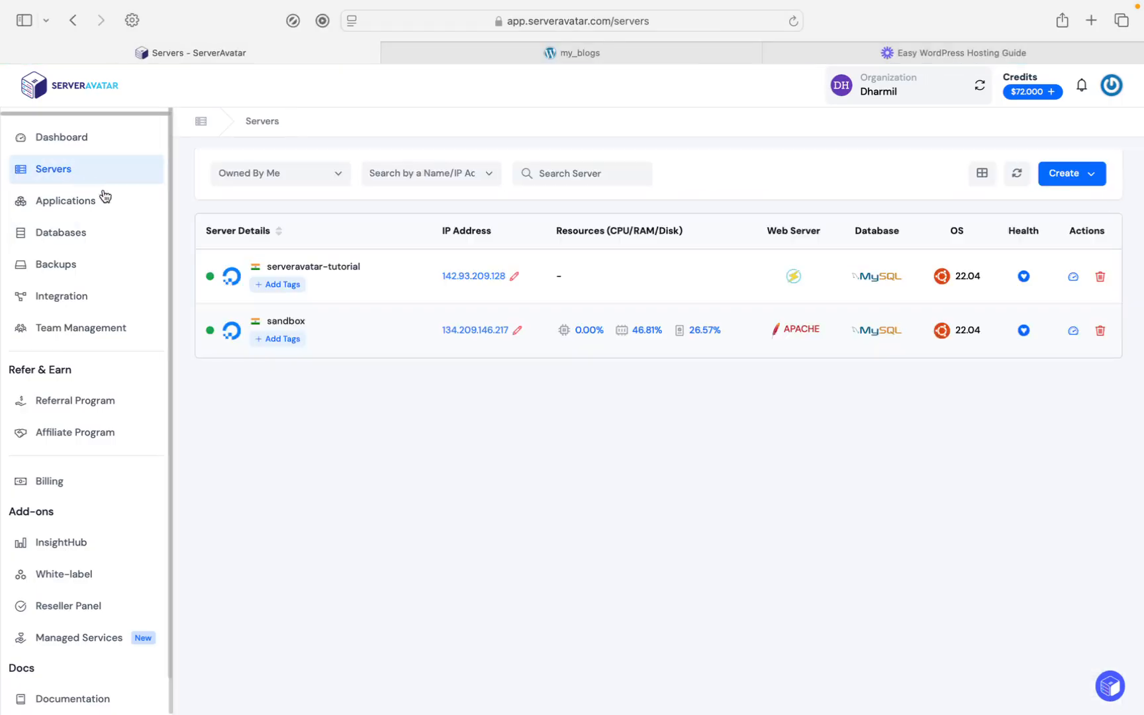
{"action": "left_click", "coordinate": [331, 271]}
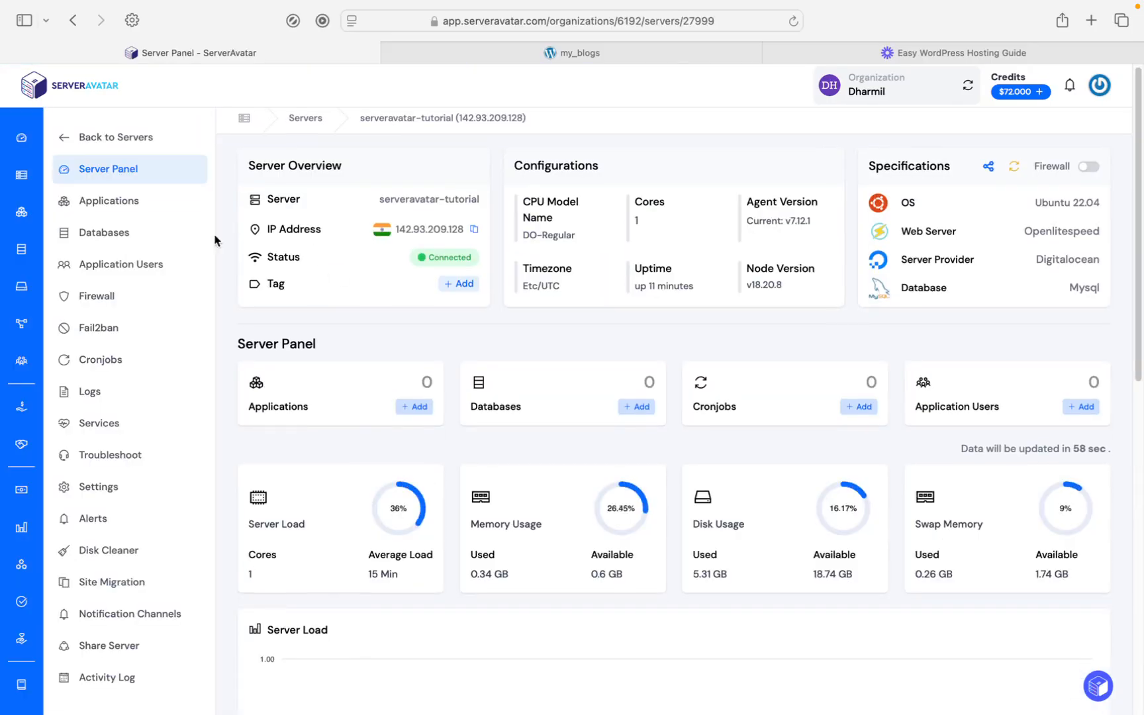
Step: Start a new application on this server and name it worpdress-host
{"action": "left_click", "coordinate": [97, 207]}
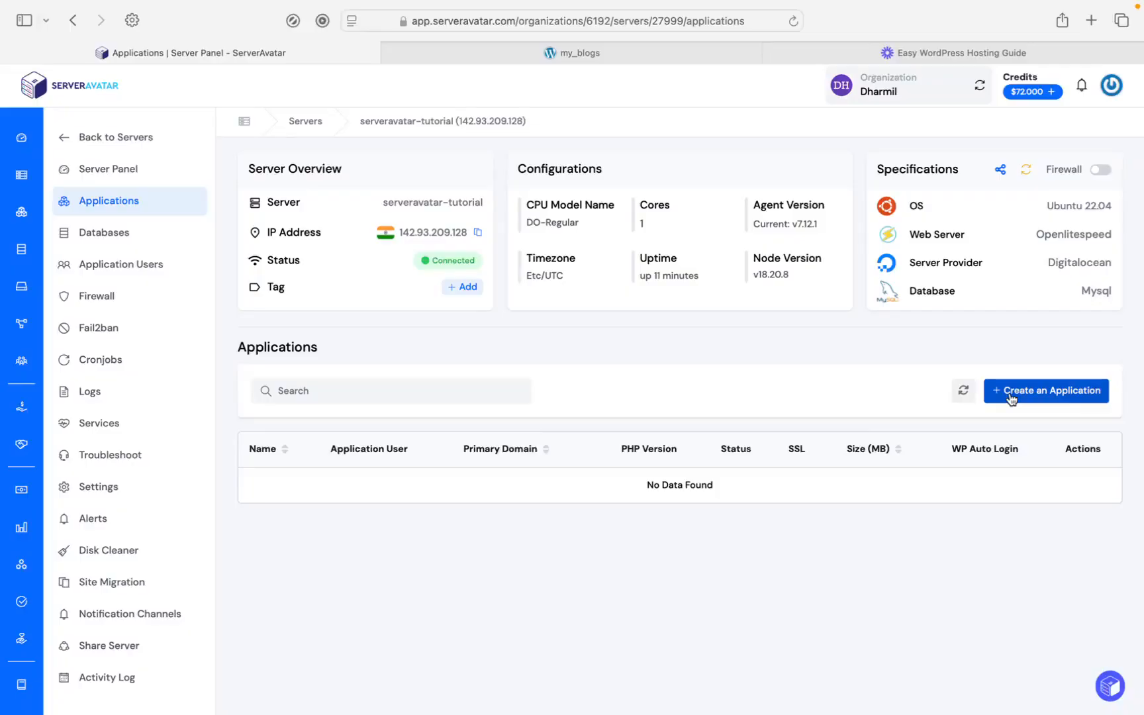
{"action": "left_click", "coordinate": [1009, 391]}
{"action": "left_click", "coordinate": [656, 182]}
{"action": "type", "text": "worpdress"}
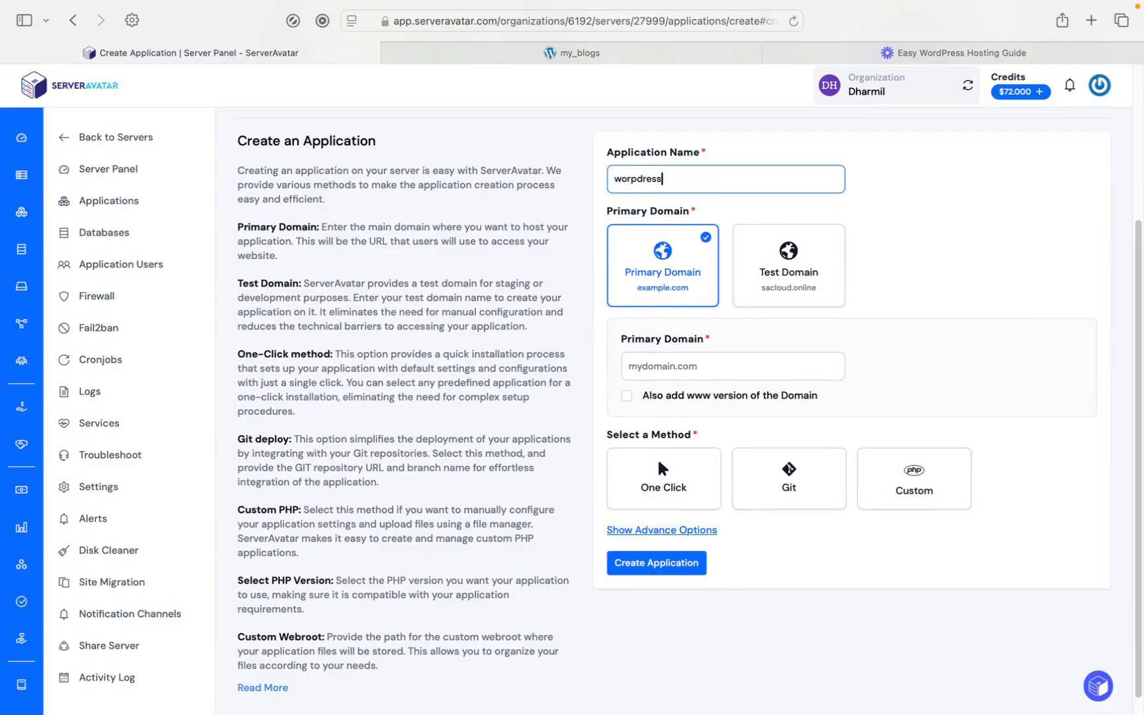
{"action": "type", "text": "-host"}
{"action": "right_click", "coordinate": [655, 179]}
{"action": "left_click", "coordinate": [612, 273]}
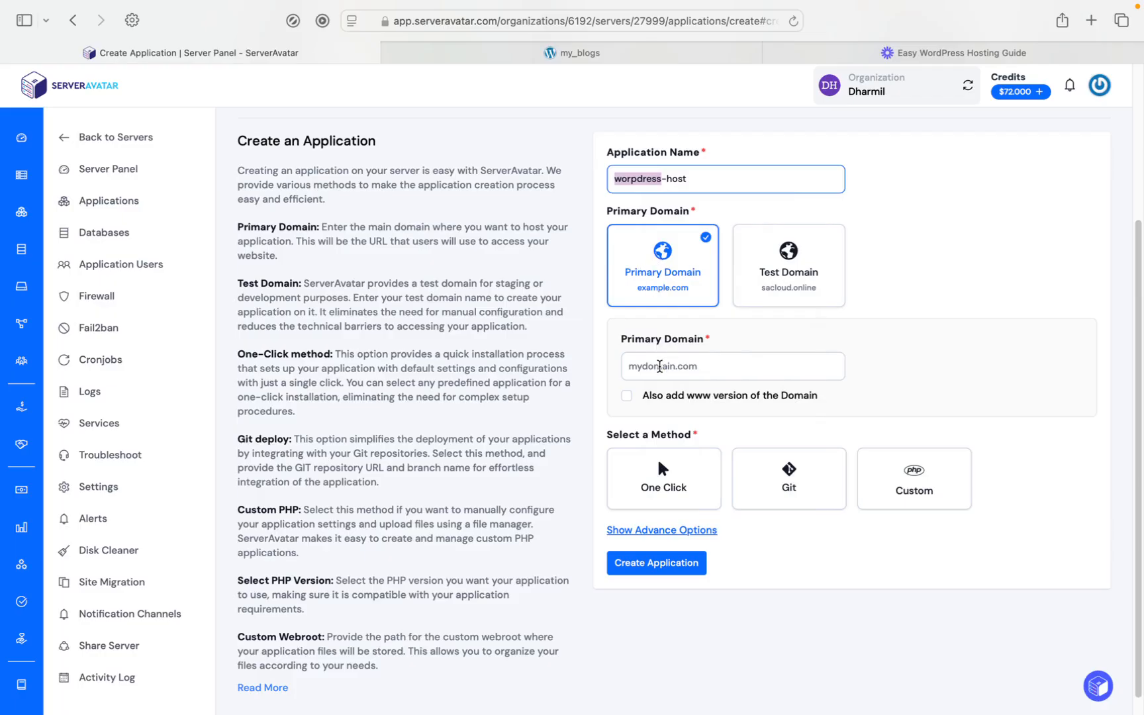
Step: Use a test domain for the application, set to wordpress-by-sa under .serveravatartmp.store
{"action": "left_click", "coordinate": [776, 268]}
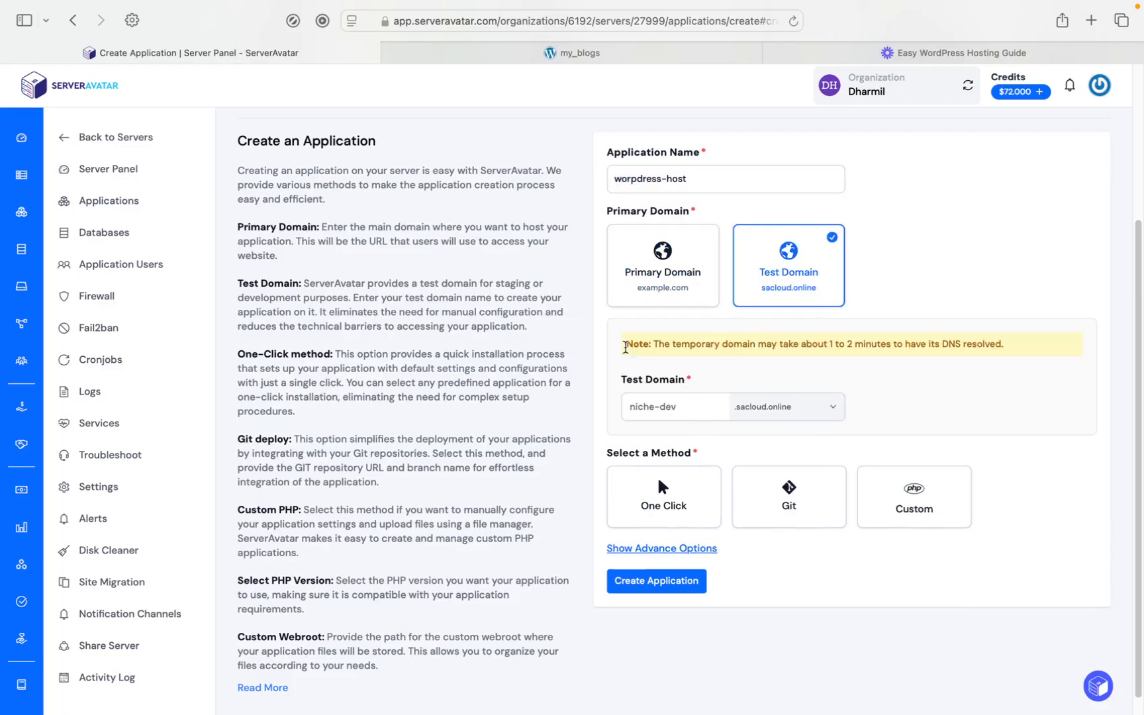
{"action": "left_click", "coordinate": [674, 402]}
{"action": "left_click", "coordinate": [758, 406]}
{"action": "left_click", "coordinate": [776, 493]}
{"action": "left_click", "coordinate": [654, 397]}
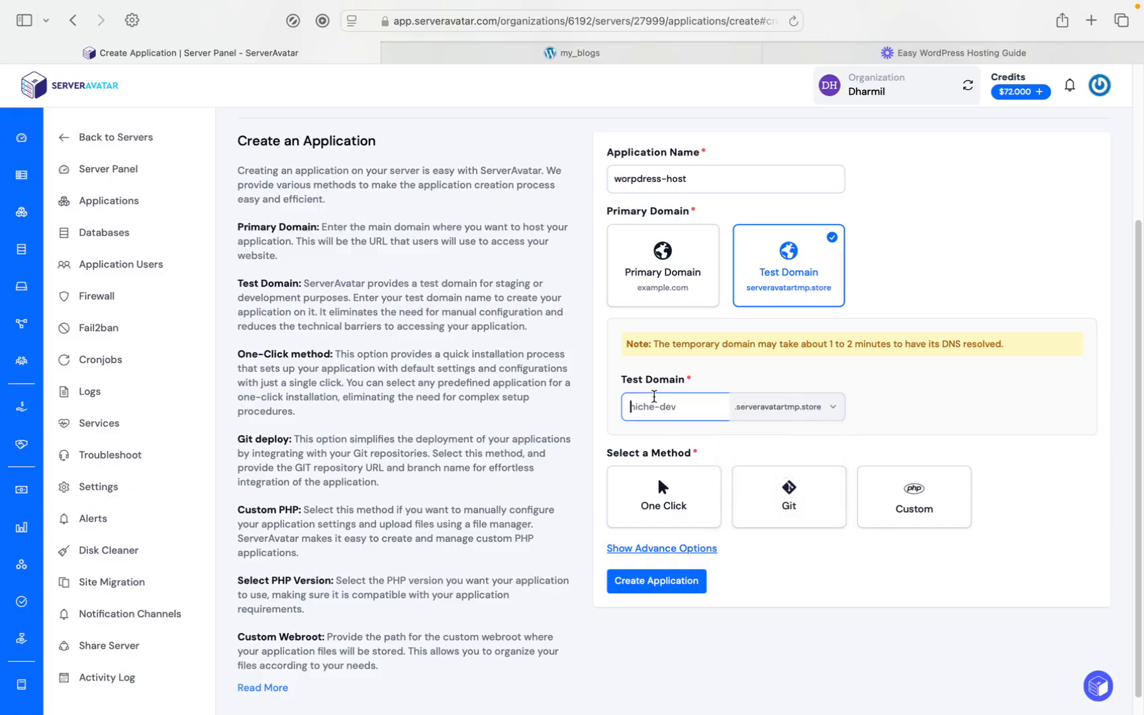
{"action": "type", "text": "wordpress-by-sa"}
Step: Choose the One Click method with WordPress as the application to install
{"action": "scroll", "coordinate": [662, 450], "scroll_direction": "down", "scroll_amount": 1}
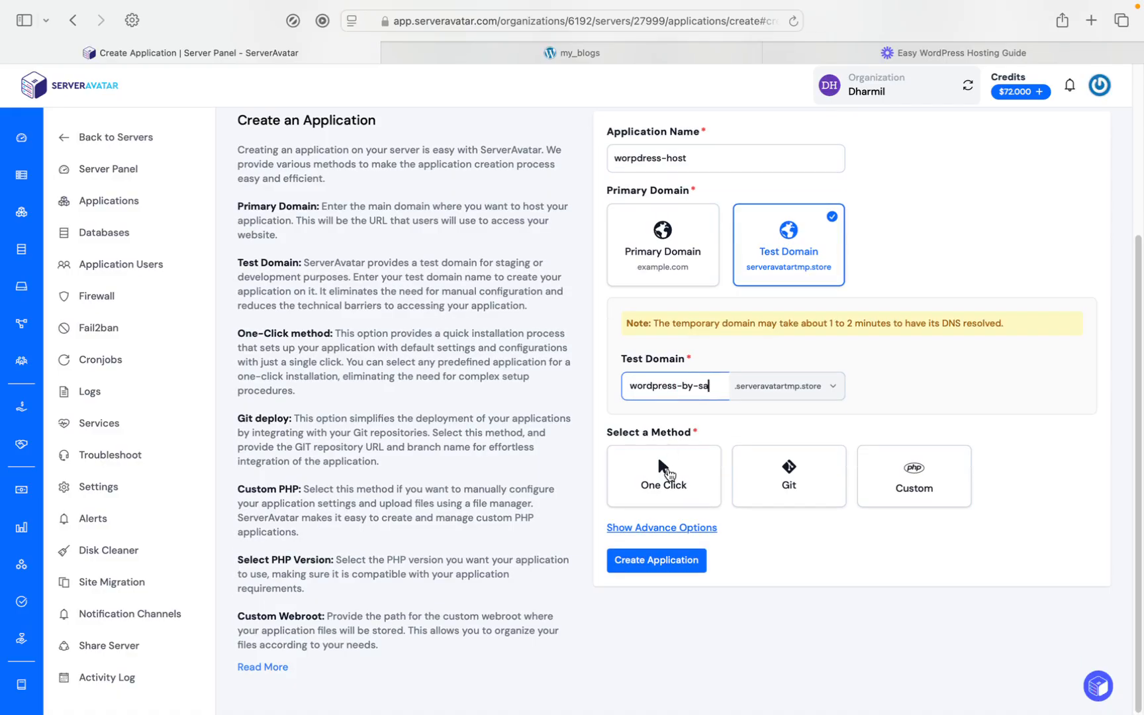
{"action": "left_click", "coordinate": [667, 473]}
{"action": "scroll", "coordinate": [667, 474], "scroll_direction": "down", "scroll_amount": 1}
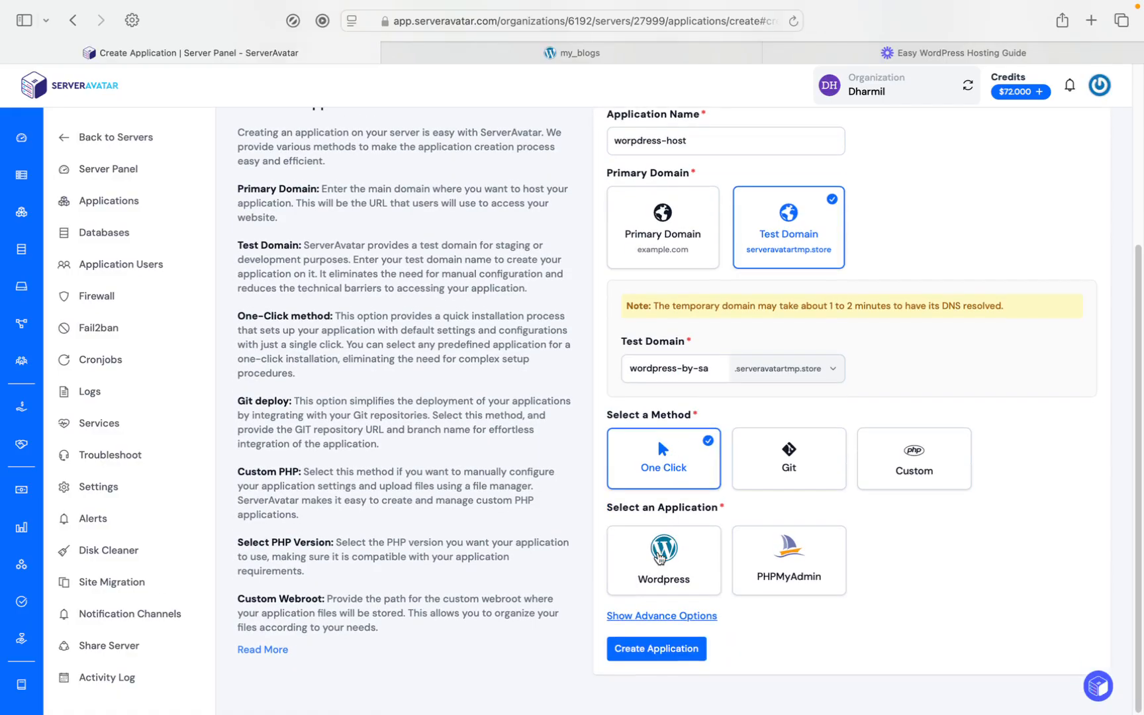
{"action": "left_click", "coordinate": [675, 580]}
Step: Set the WordPress site title to my_blogs
{"action": "scroll", "coordinate": [688, 579], "scroll_direction": "down", "scroll_amount": 5}
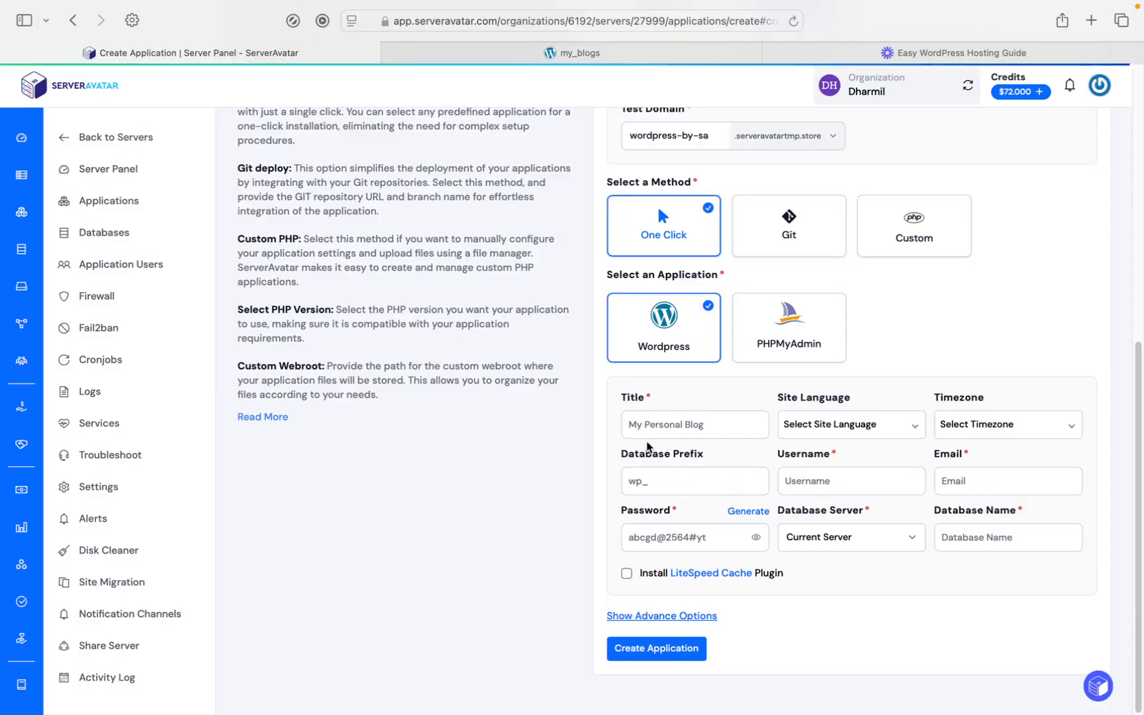
{"action": "left_click", "coordinate": [657, 426]}
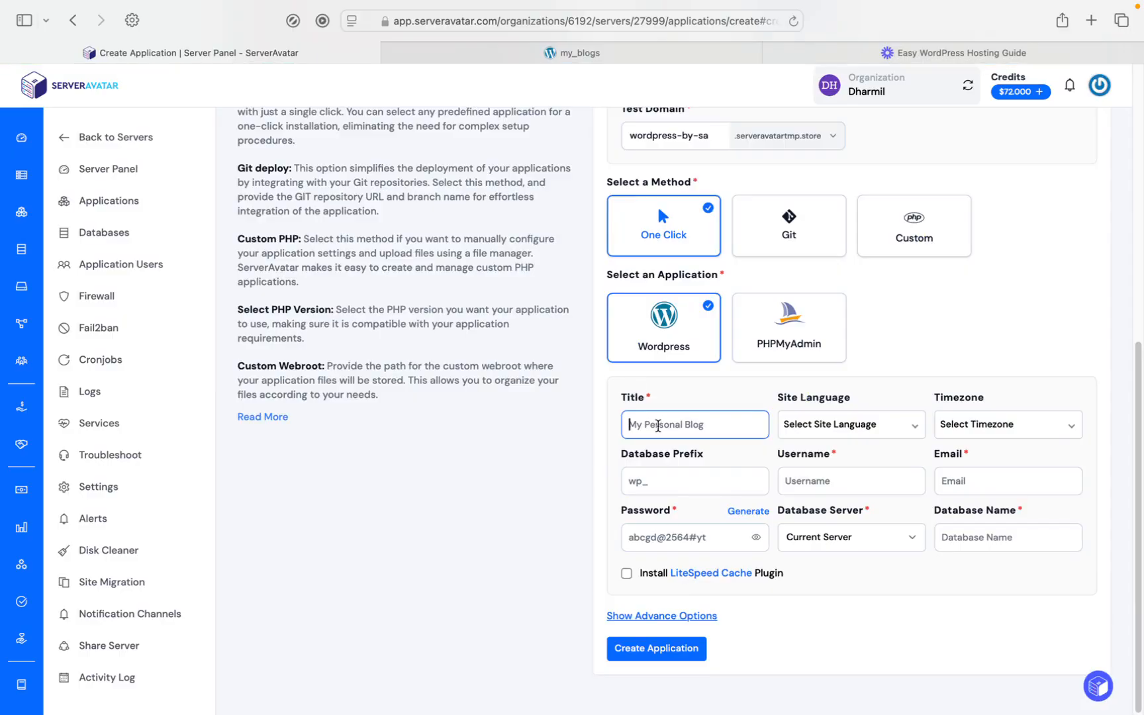
{"action": "type", "text": "my_blogs"}
Step: Set the site language to English (UK) and the timezone to (UTC+05:30) Asia/Kolkata
{"action": "left_click", "coordinate": [847, 424]}
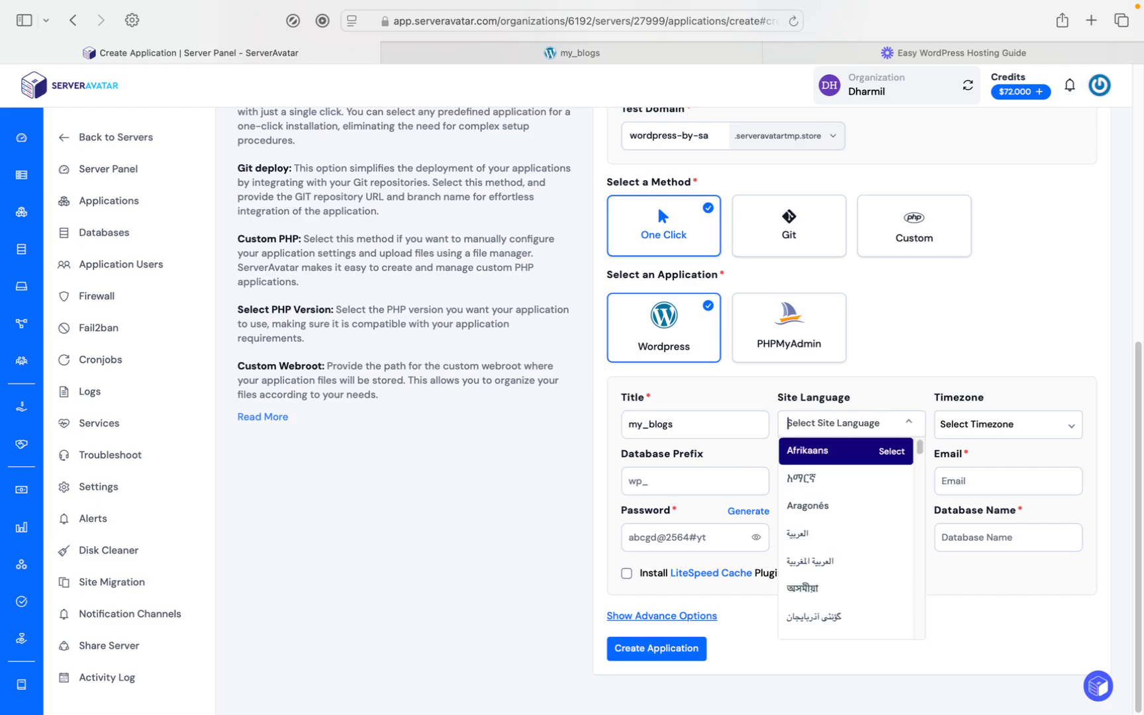
{"action": "type", "text": "englis"}
{"action": "key", "text": "Return"}
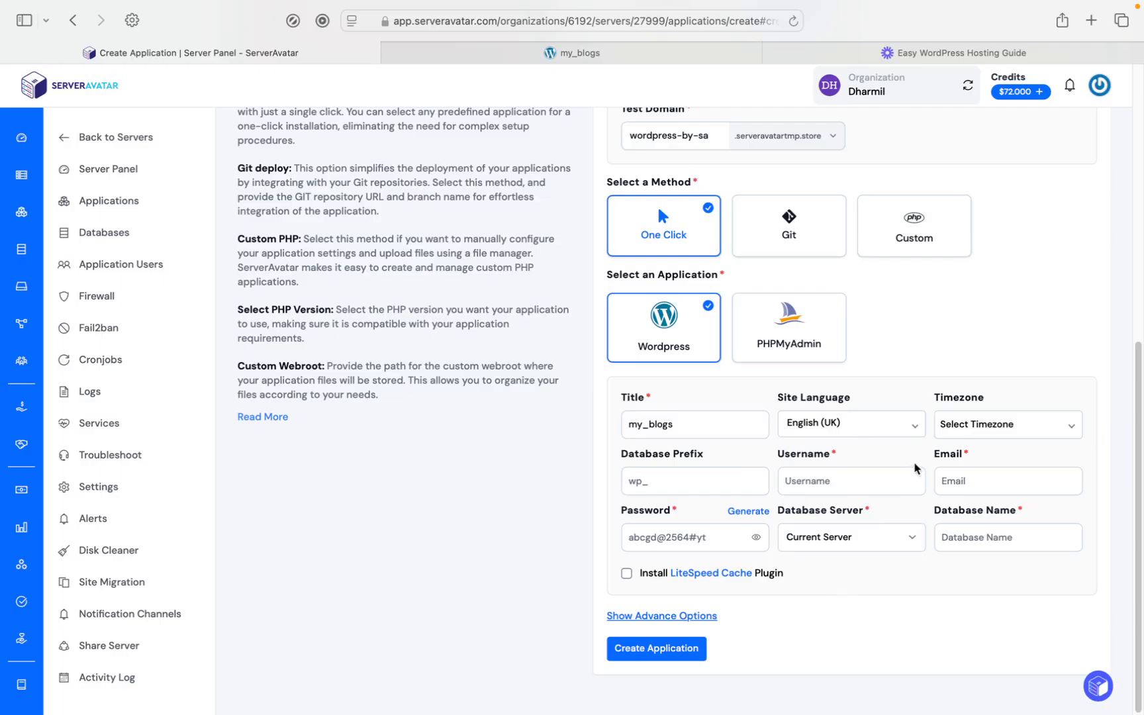
{"action": "left_click", "coordinate": [1003, 427]}
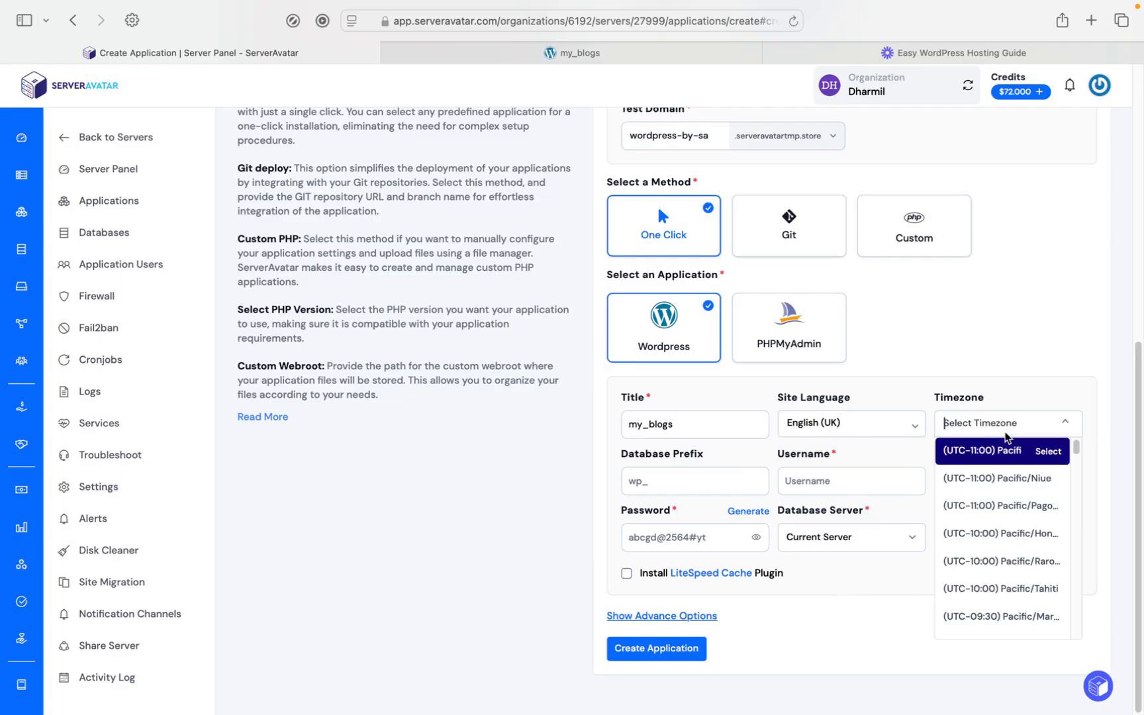
{"action": "type", "text": "kolk"}
{"action": "key", "text": "Return"}
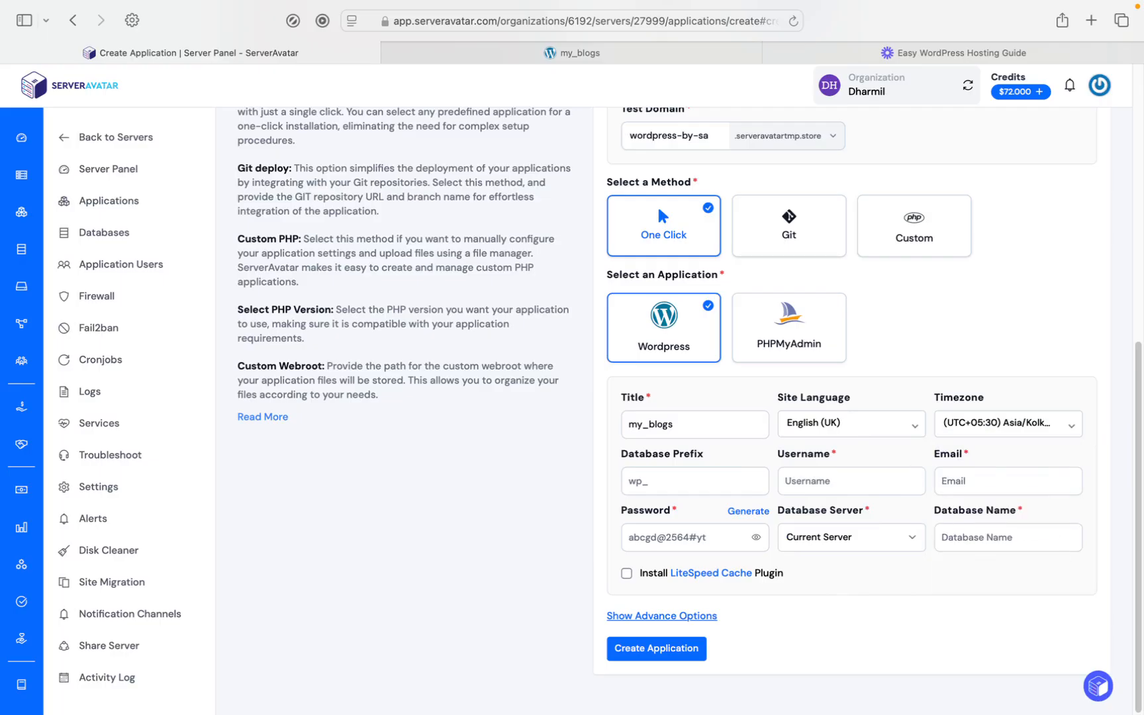
Step: Enter sereveravatar as the WordPress admin username, clearing any wrongly pasted text from the field
{"action": "left_click", "coordinate": [827, 474]}
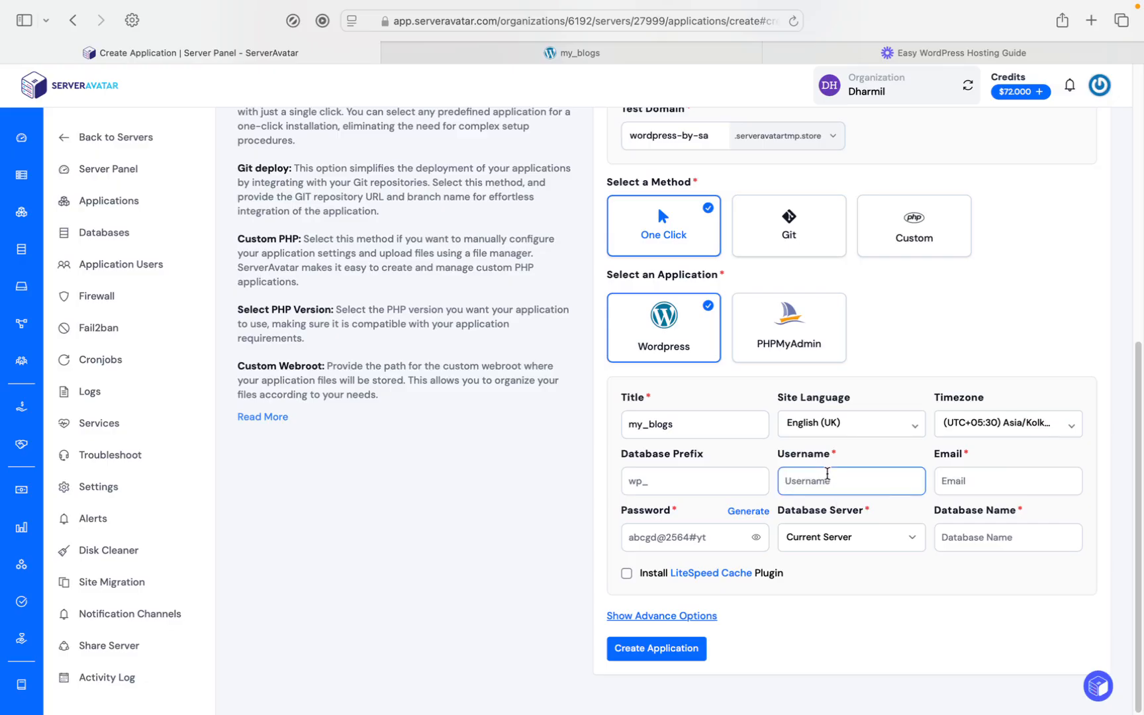
{"action": "type", "text": "Connecting to a Server Tutorial"}
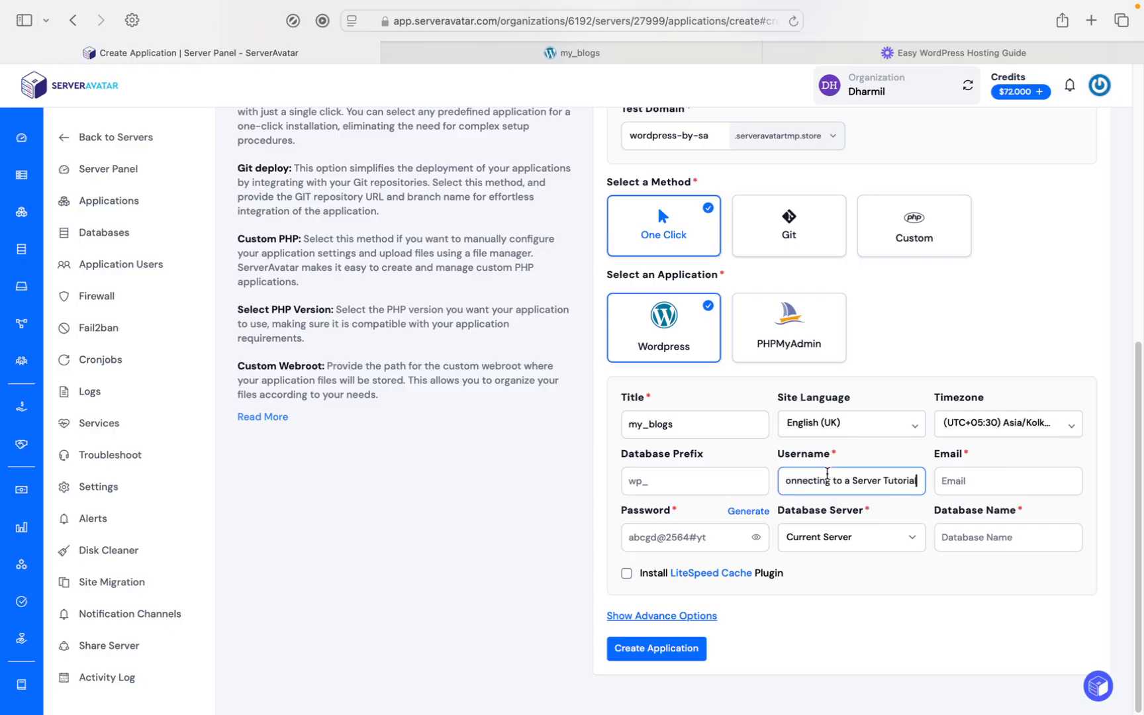
{"action": "key", "text": "super+BackSpace"}
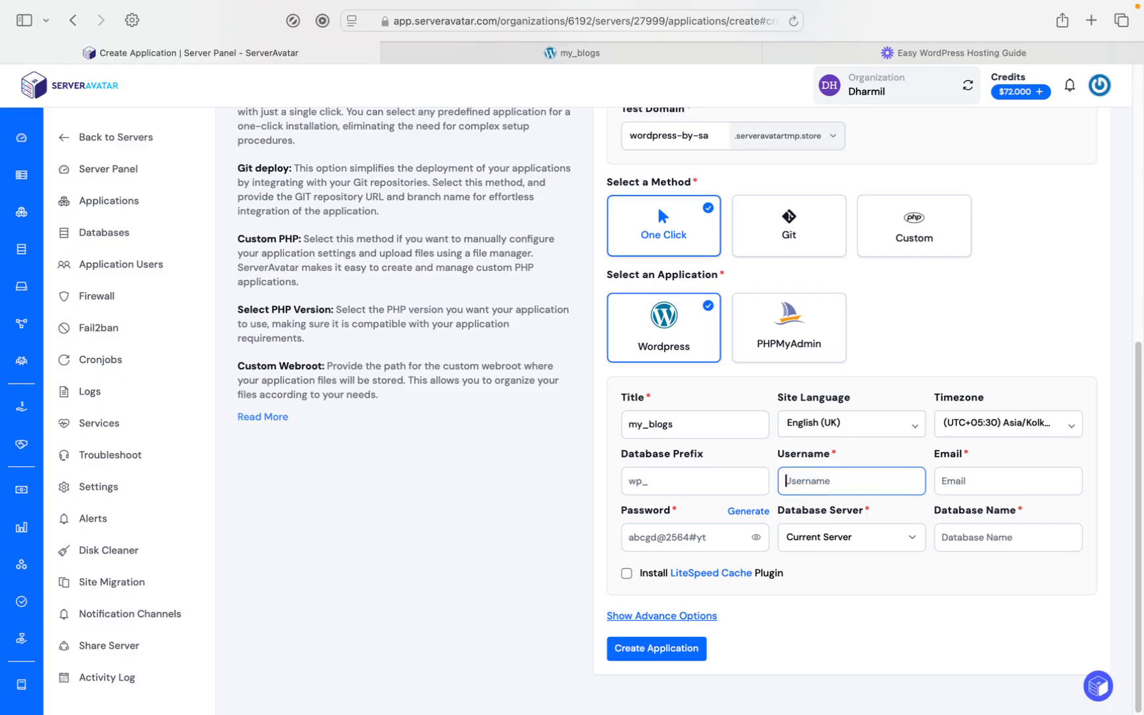
{"action": "type", "text": "sereveravatar"}
Step: Fill in the admin email by reusing the username, and apply a generated 16-character password
{"action": "key", "text": "super+a"}
{"action": "key", "text": "super+c"}
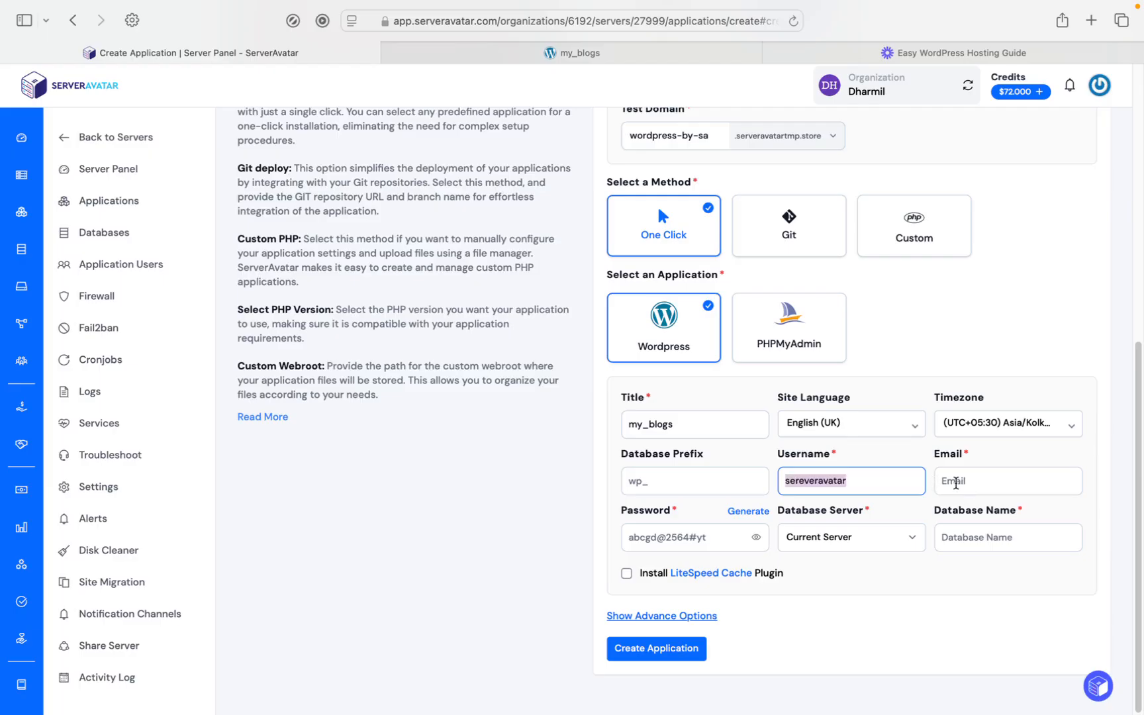
{"action": "left_click", "coordinate": [976, 478]}
{"action": "key", "text": "super+v"}
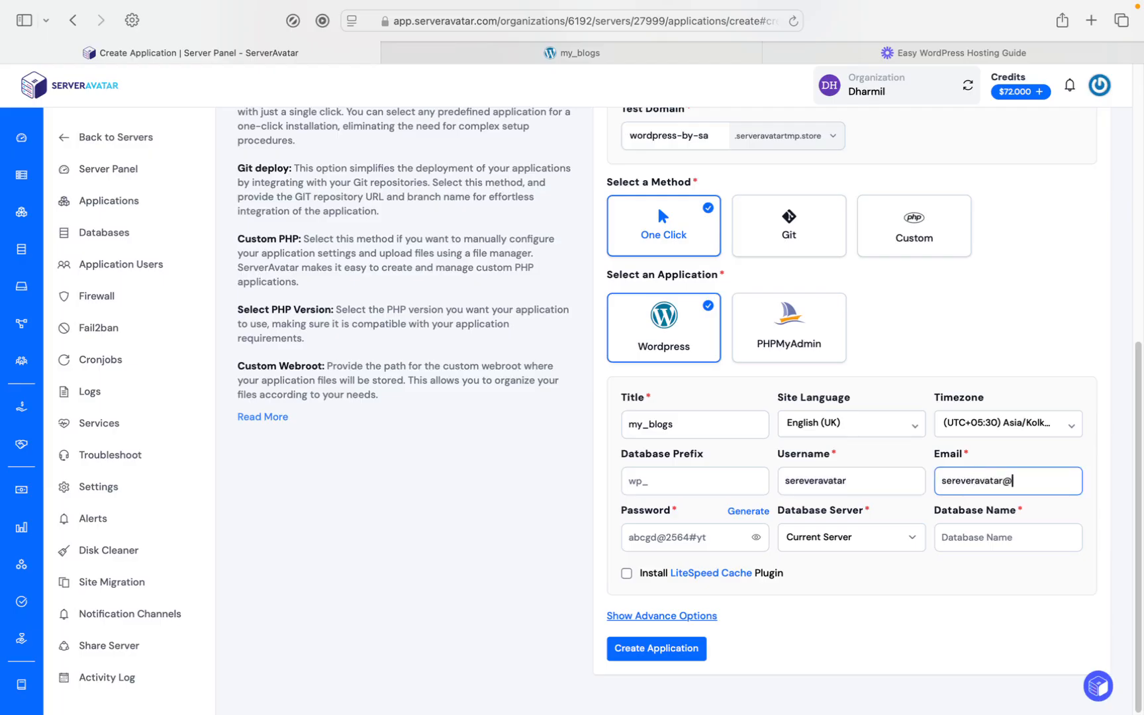
{"action": "left_click", "coordinate": [739, 511]}
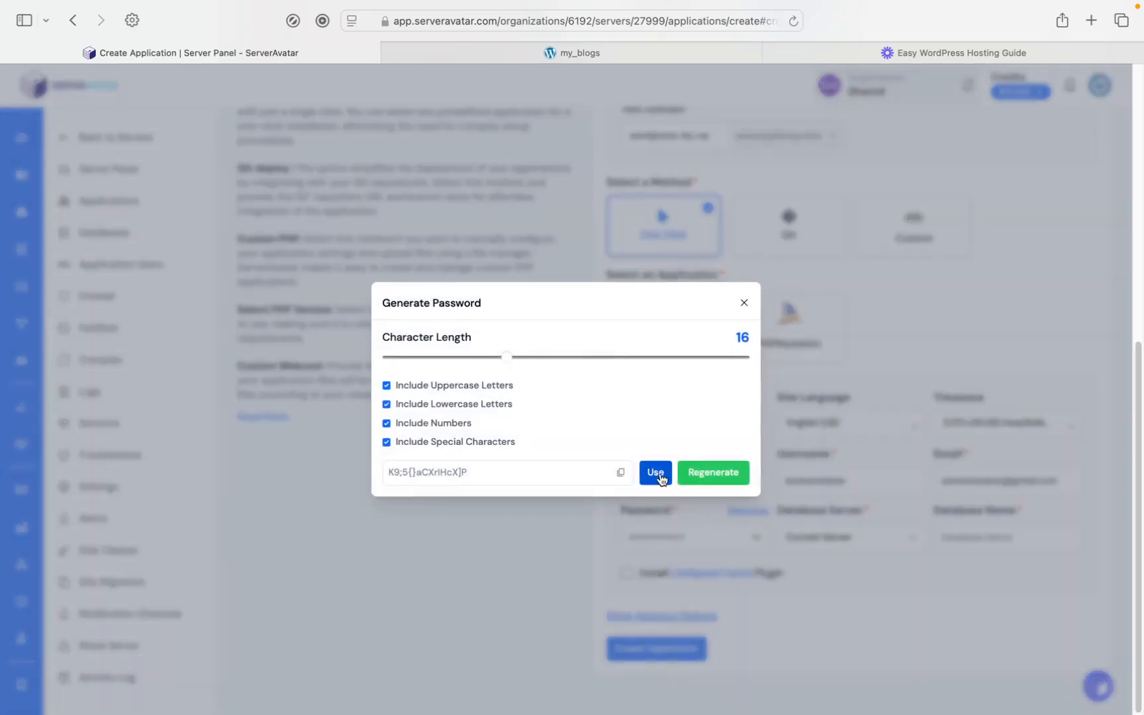
{"action": "left_click", "coordinate": [660, 472]}
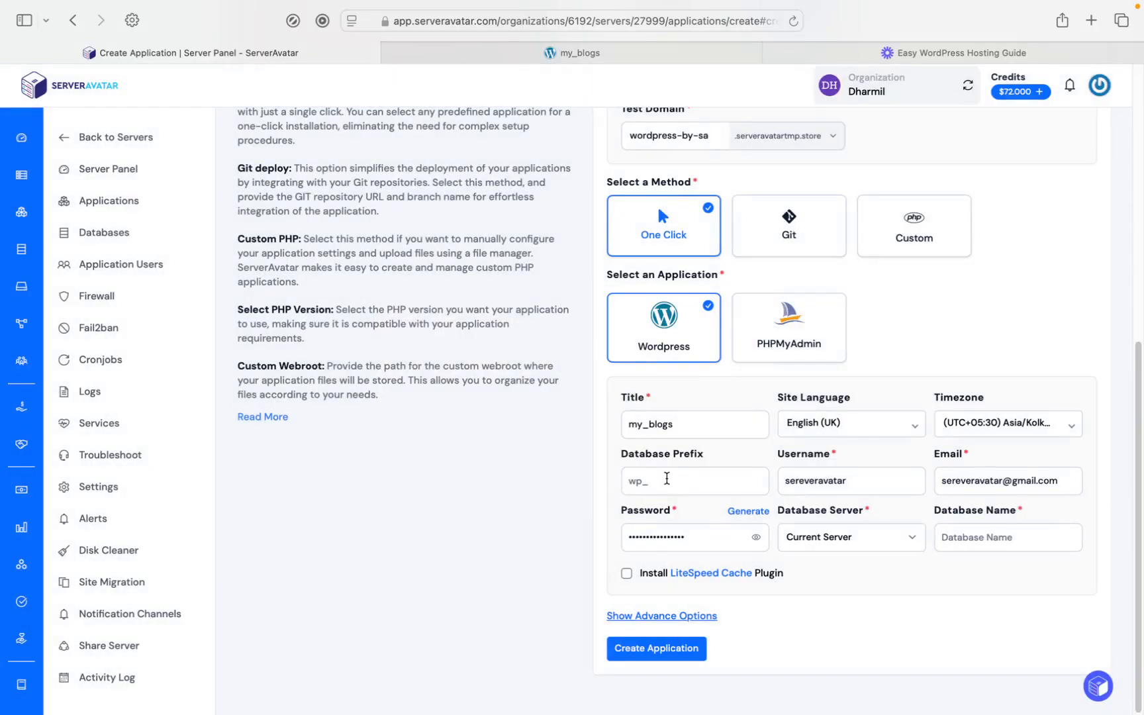
Step: Select the sandbox server as the database server and name the database wordpress-host-by-sa
{"action": "left_click", "coordinate": [823, 542]}
{"action": "left_click", "coordinate": [825, 547]}
{"action": "left_click", "coordinate": [970, 538]}
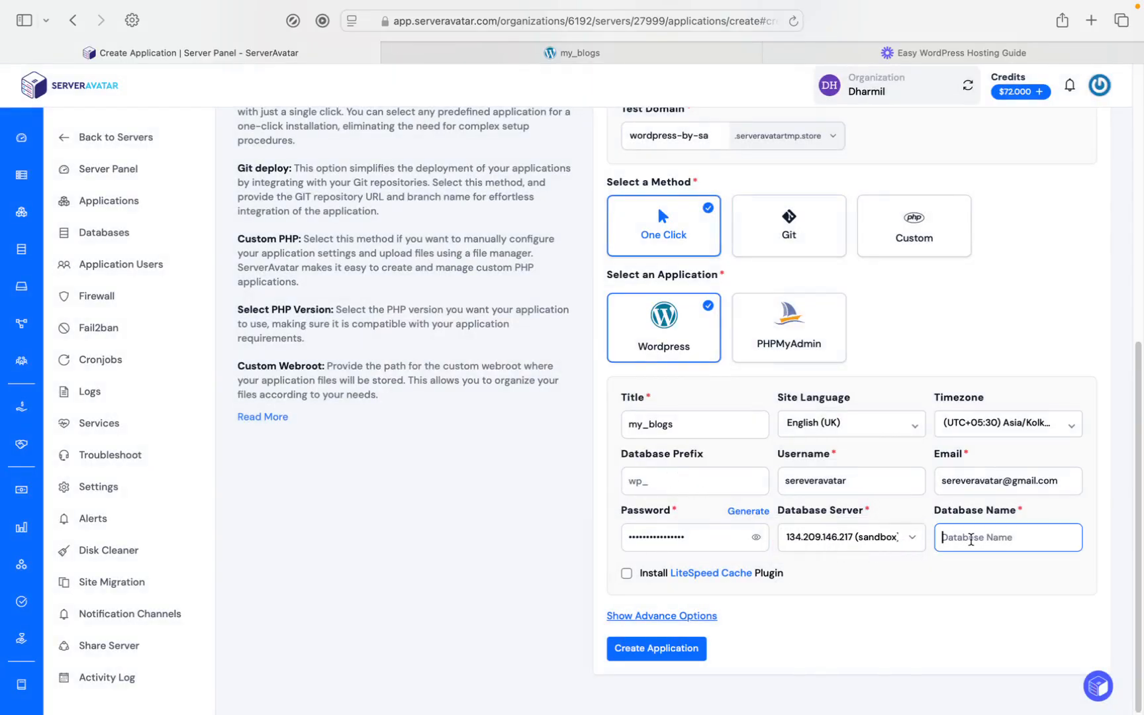
{"action": "type", "text": "wordpress-host-by-ss"}
Step: Include the LiteSpeed Cache plugin in the installation and try to create the application
{"action": "left_click", "coordinate": [626, 574]}
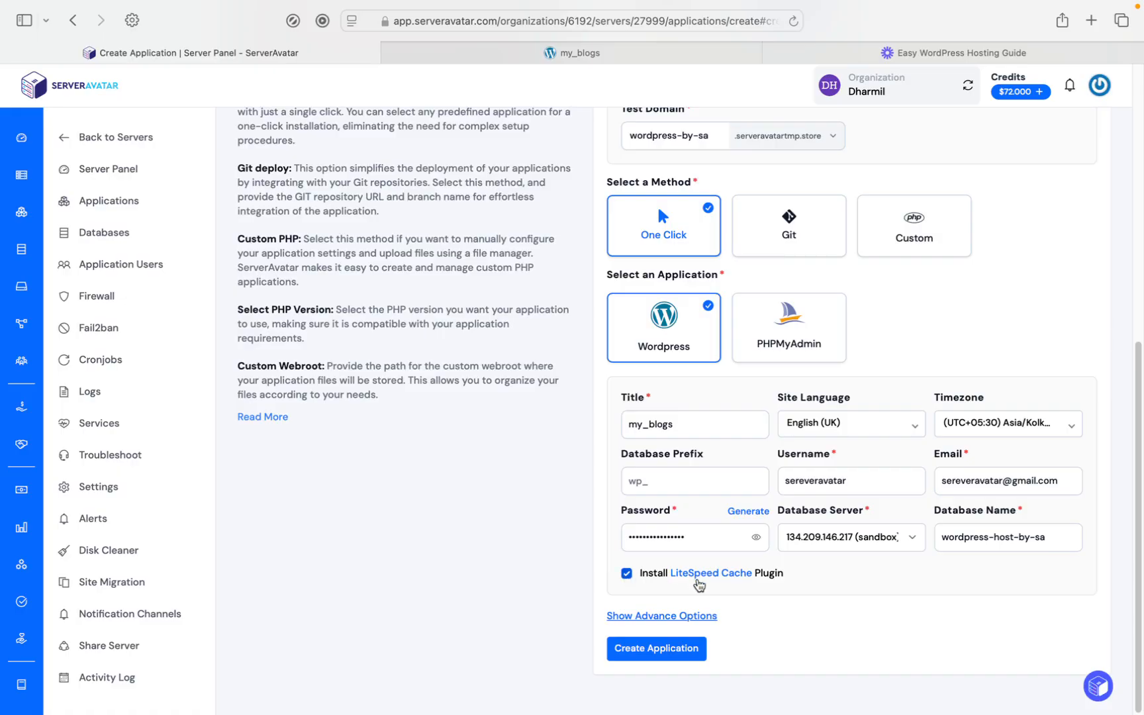
{"action": "left_click", "coordinate": [641, 648]}
Step: Change the database name to wordpresshostbysa and create the WordPress application
{"action": "scroll", "coordinate": [641, 656], "scroll_direction": "down", "scroll_amount": 2}
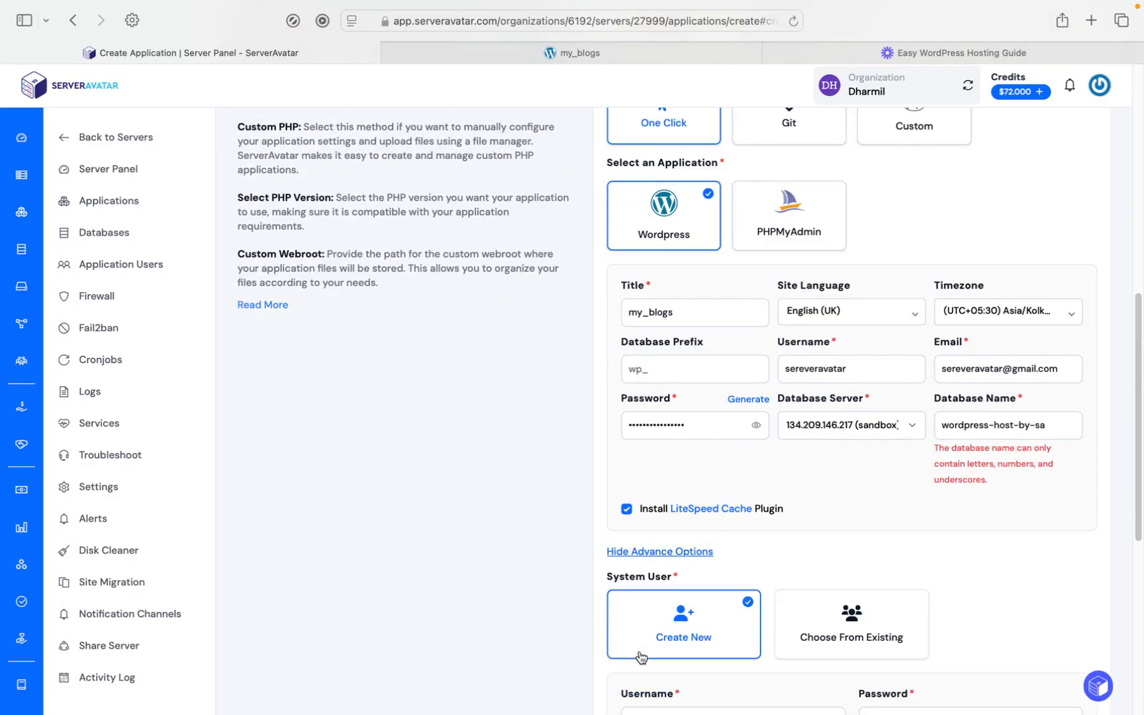
{"action": "scroll", "coordinate": [641, 655], "scroll_direction": "down", "scroll_amount": 3}
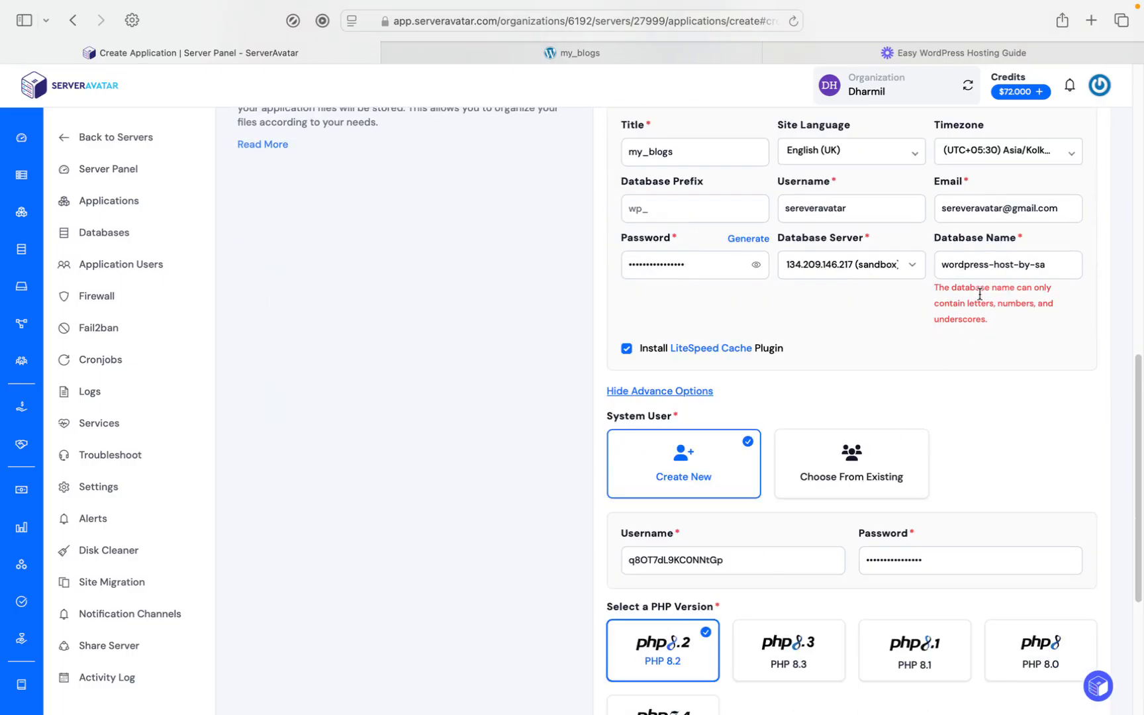
{"action": "left_click", "coordinate": [993, 264]}
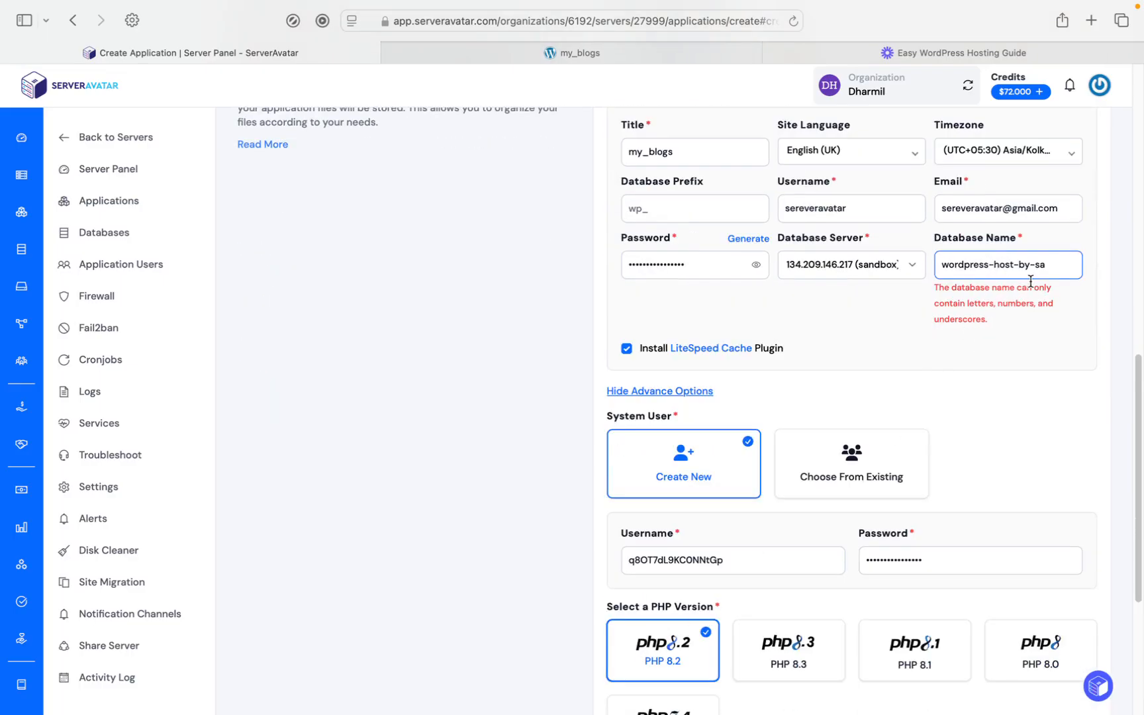
{"action": "type", "text": "_"}
{"action": "key", "text": "BackSpace"}
{"action": "key", "text": "BackSpace"}
{"action": "scroll", "coordinate": [701, 348], "scroll_direction": "down", "scroll_amount": 5}
{"action": "left_click", "coordinate": [652, 639]}
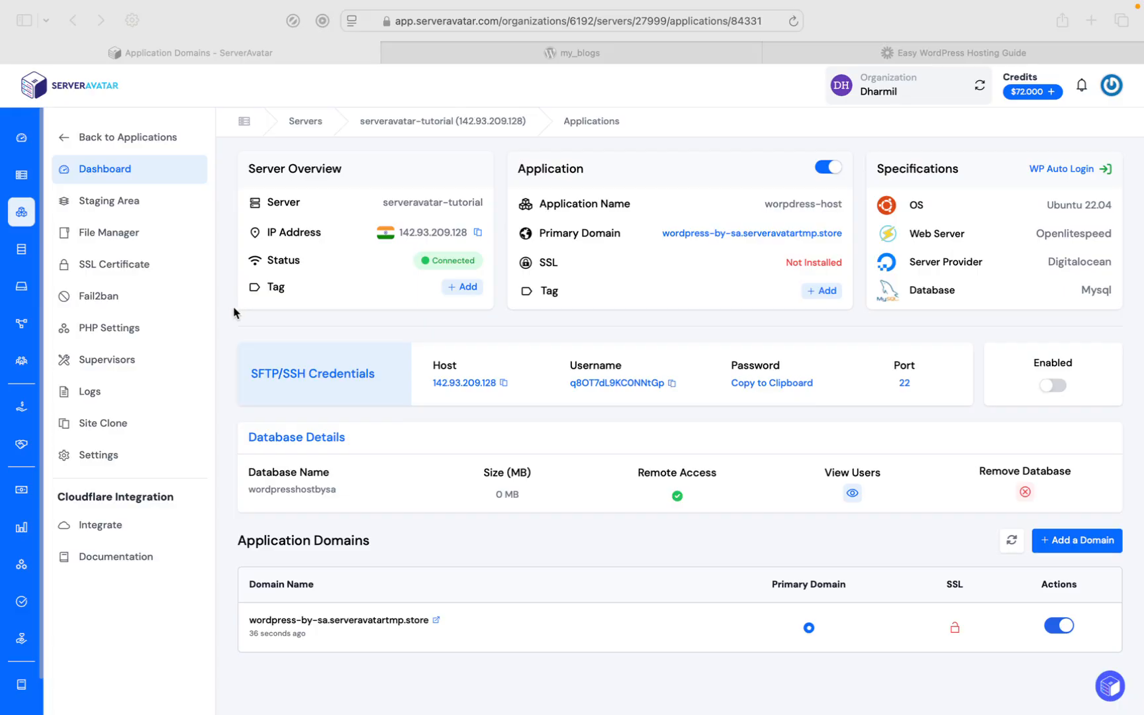
Step: Install an automatic SSL certificate for wordpress-by-sa.serveravatartmp.store and turn on Force HTTP to HTTPS
{"action": "left_click", "coordinate": [125, 267]}
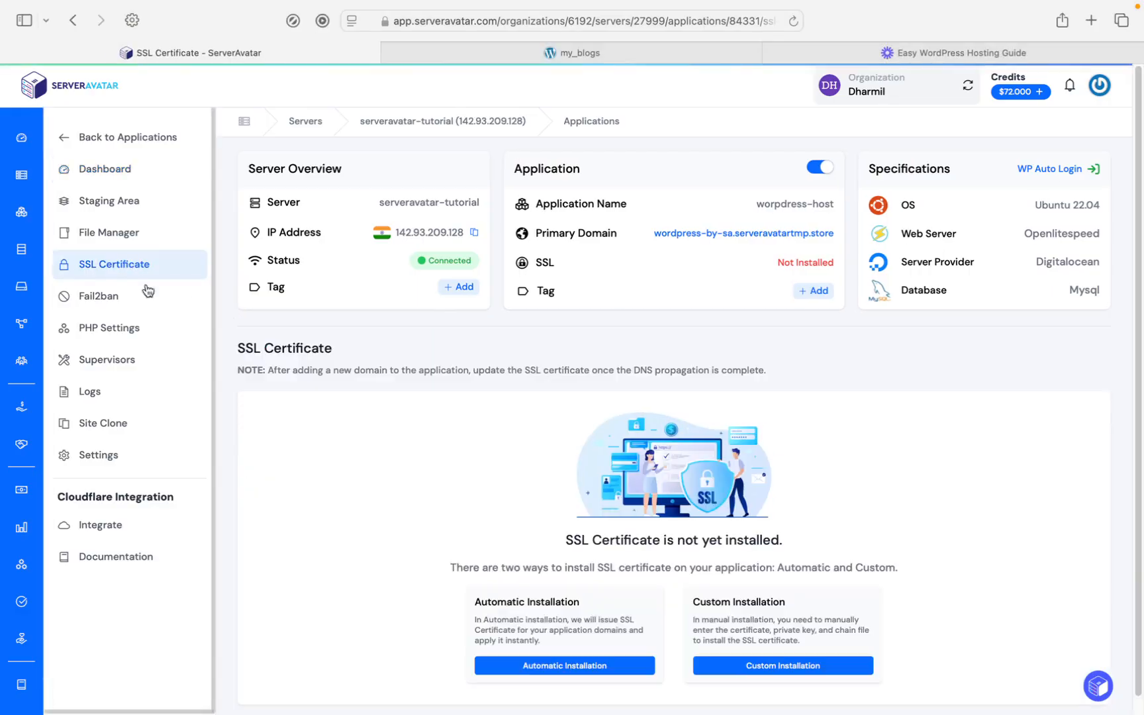
{"action": "scroll", "coordinate": [580, 589], "scroll_direction": "down", "scroll_amount": 1}
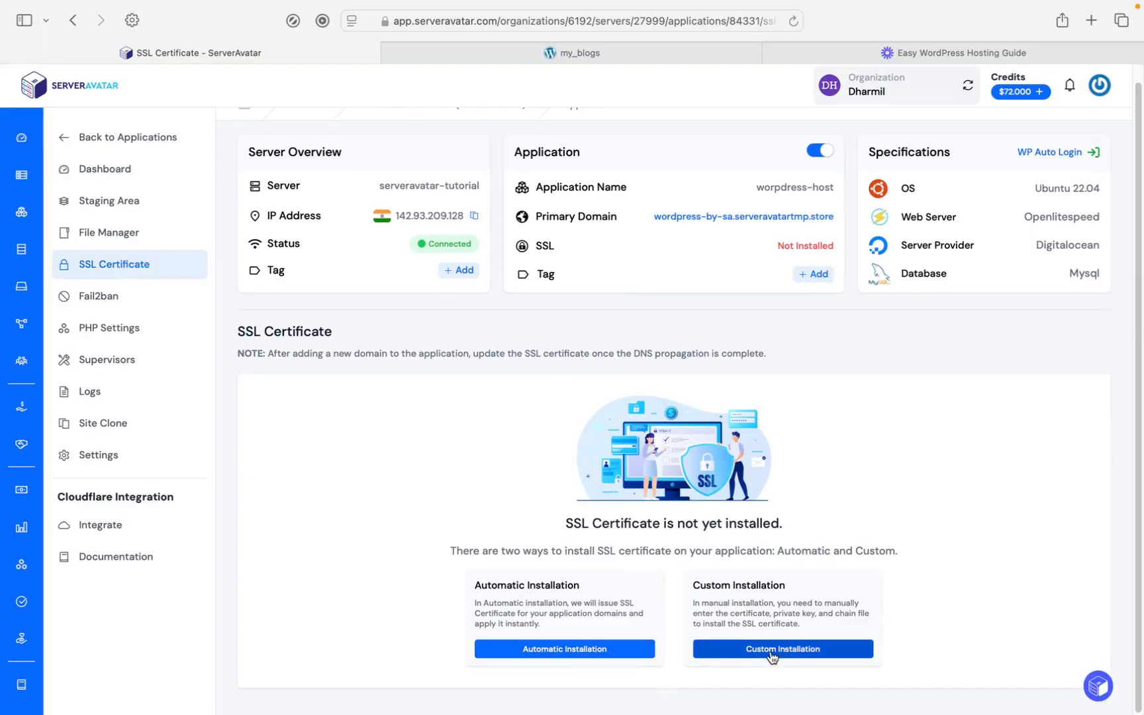
{"action": "left_click", "coordinate": [615, 661]}
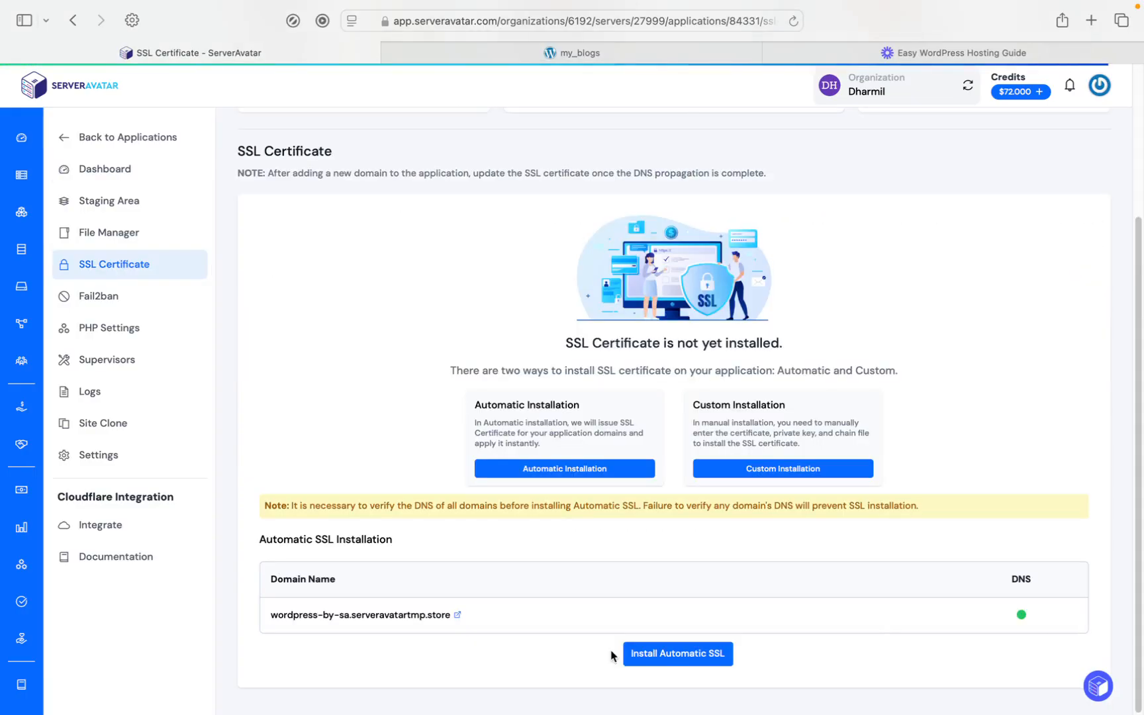
{"action": "left_click", "coordinate": [670, 656]}
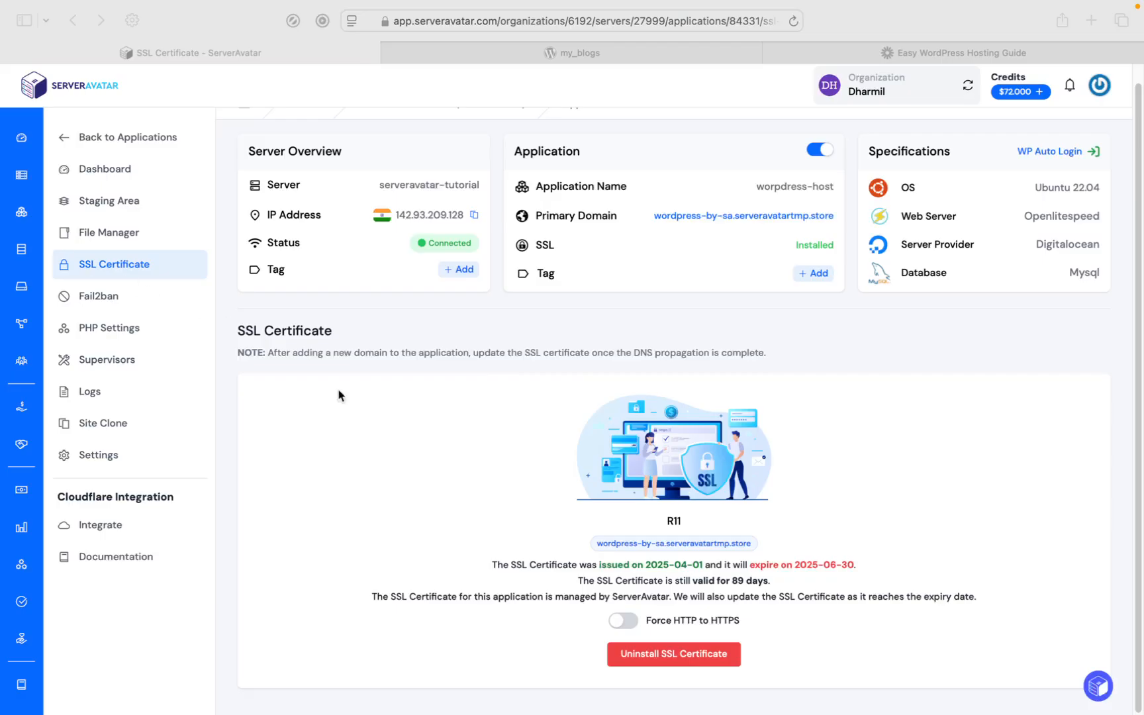
{"action": "left_click", "coordinate": [626, 621]}
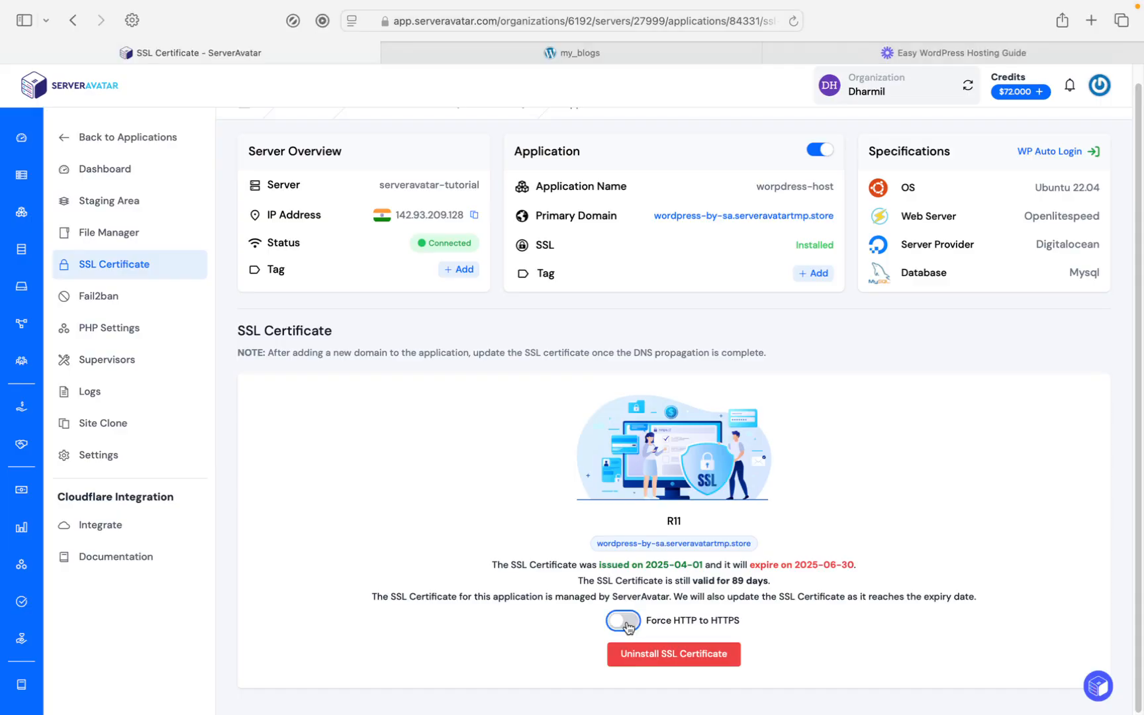